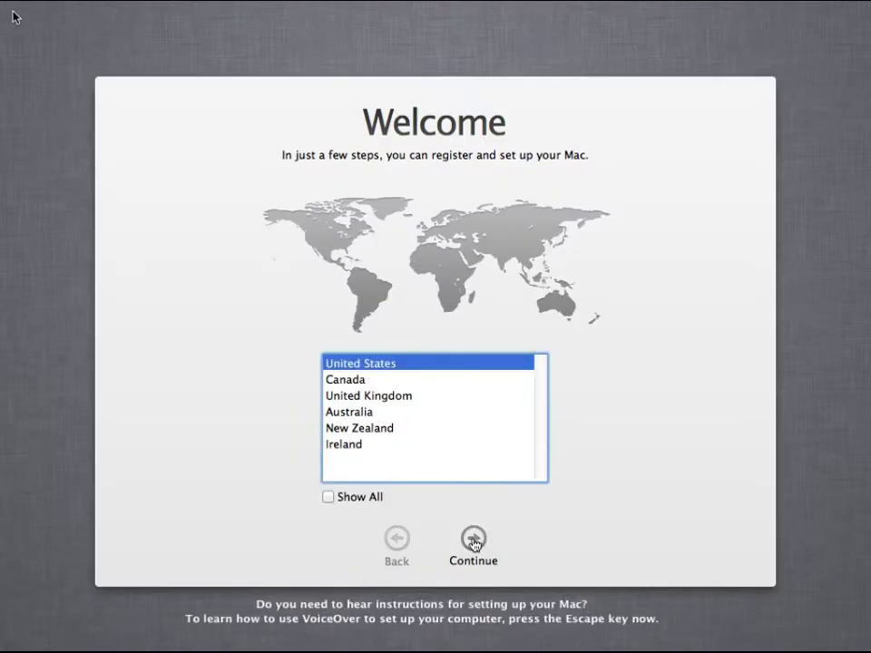
Keep United States and the U.S. keyboard, transfer nothing, and enable Location Services
{"action": "left_click", "coordinate": [472, 540]}
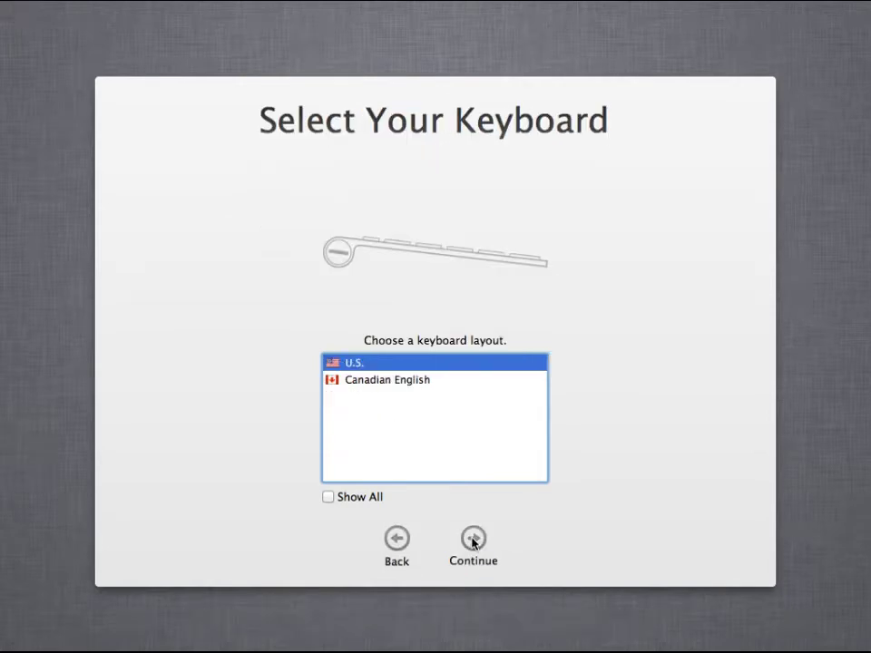
{"action": "left_click", "coordinate": [472, 541]}
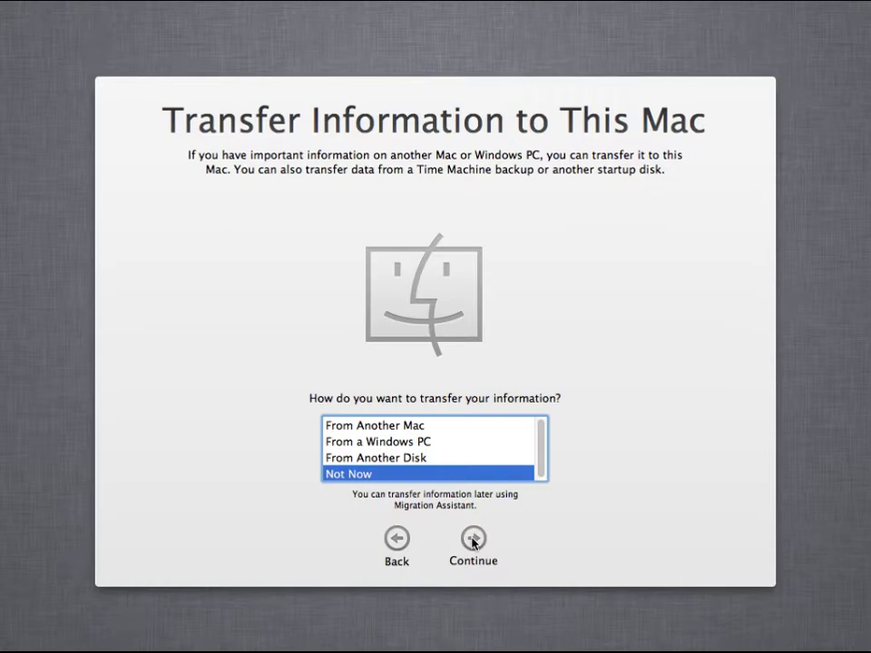
{"action": "left_click", "coordinate": [472, 541]}
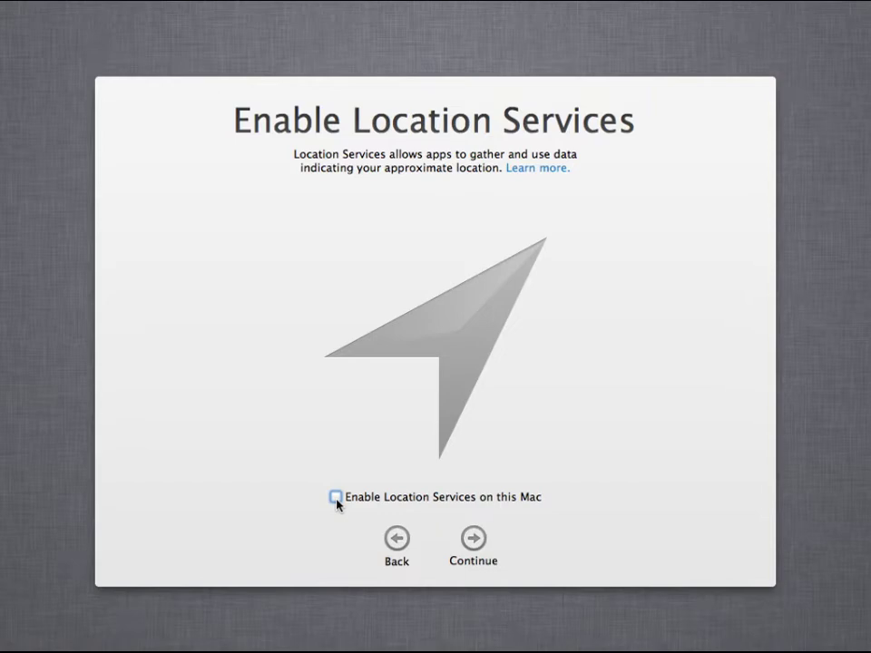
{"action": "left_click", "coordinate": [336, 498]}
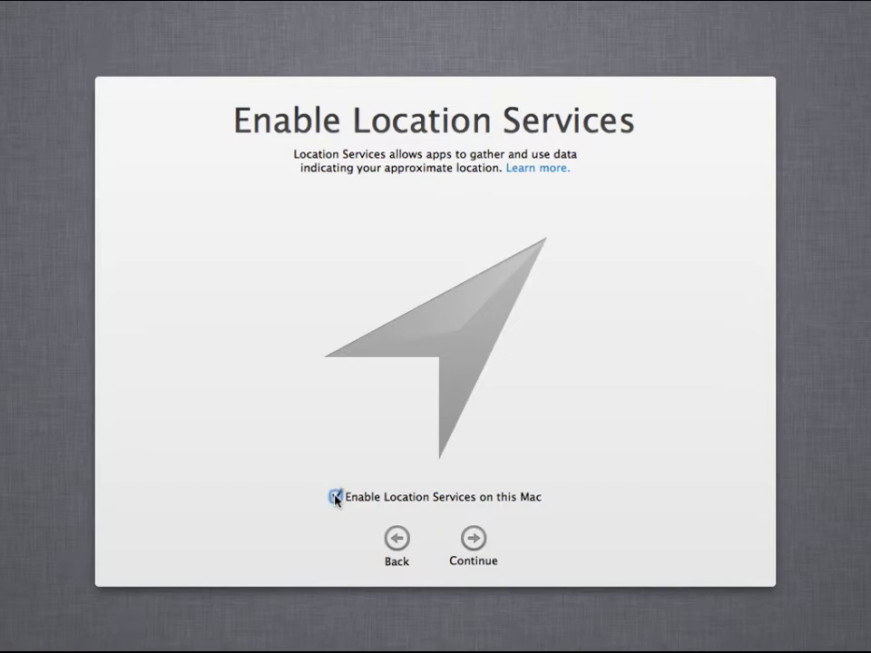
Skip Apple ID sign-in, confirm the skip, and continue past Terms and Conditions
{"action": "left_click", "coordinate": [474, 537]}
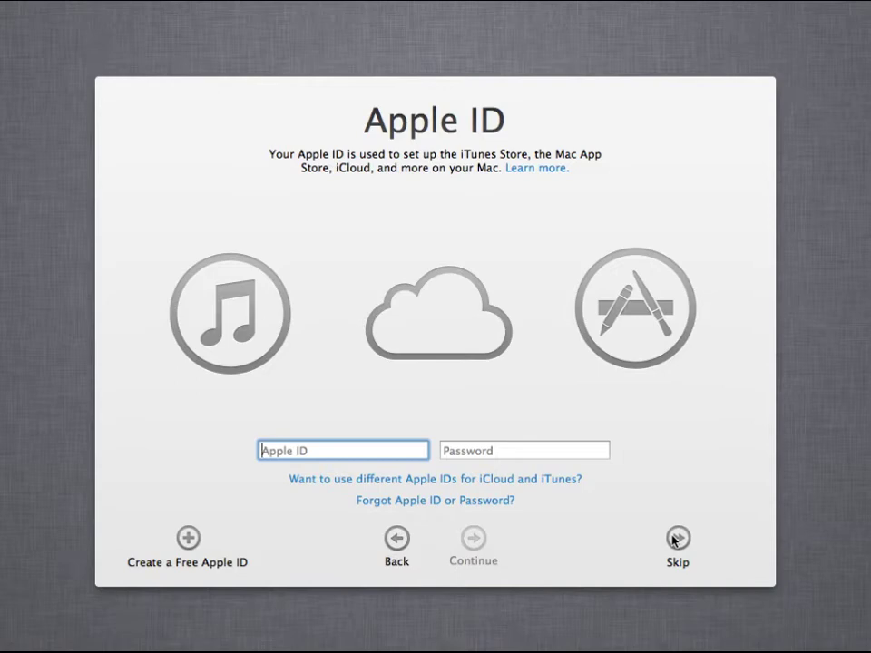
{"action": "left_click", "coordinate": [676, 539]}
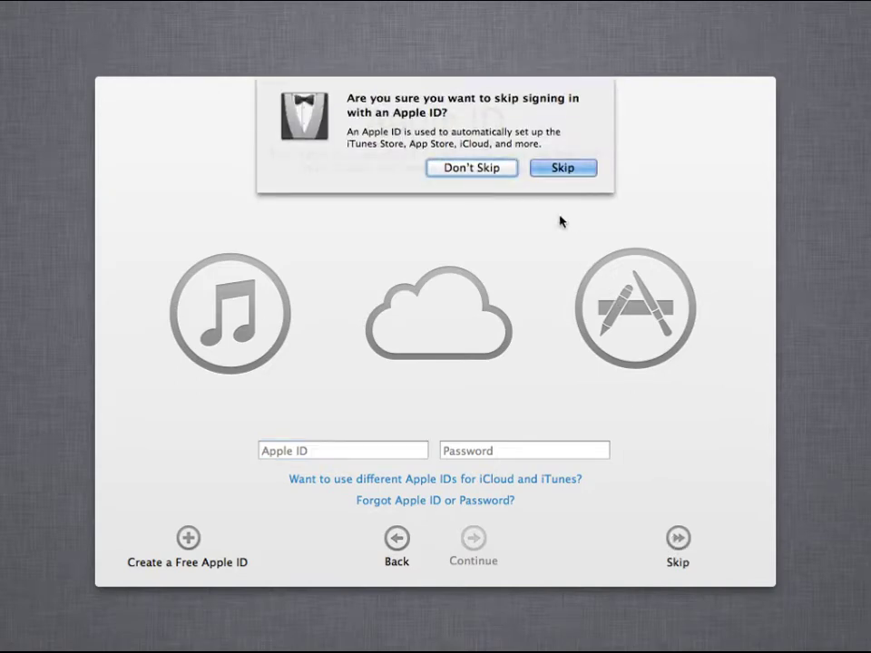
{"action": "left_click", "coordinate": [558, 170]}
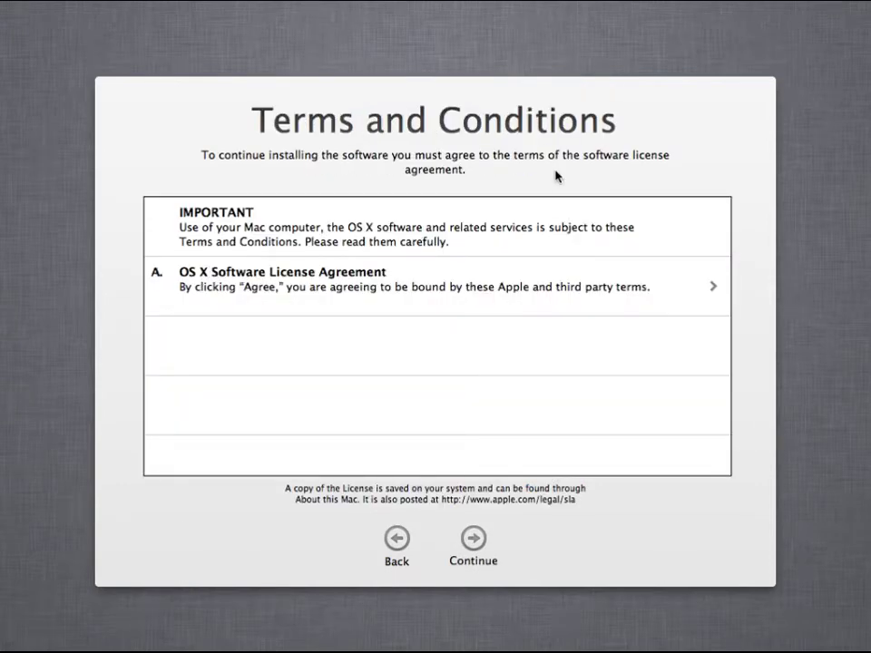
{"action": "left_click", "coordinate": [468, 548]}
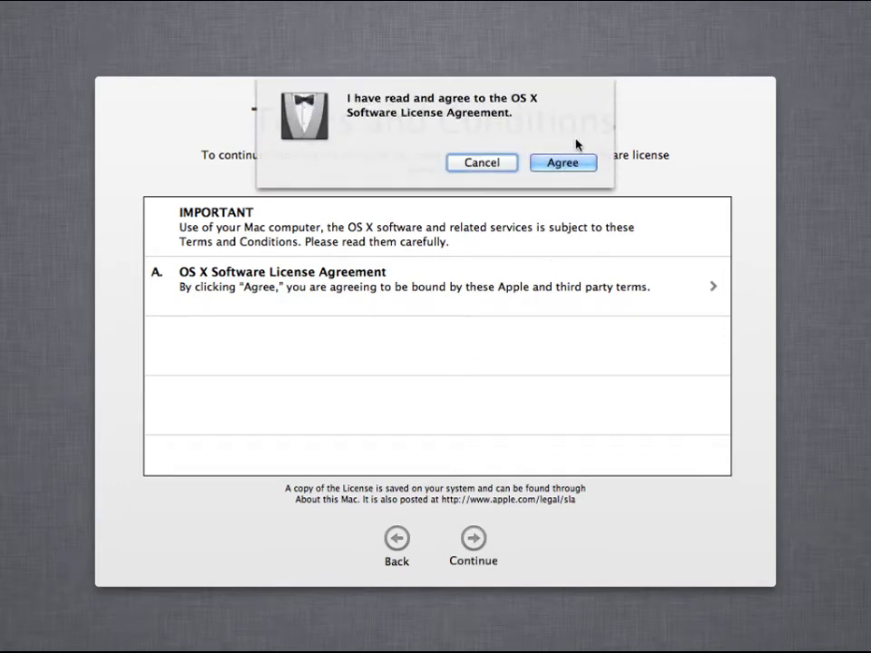
Agree to the license, then enter full name Administrator and the account password
{"action": "left_click", "coordinate": [575, 161]}
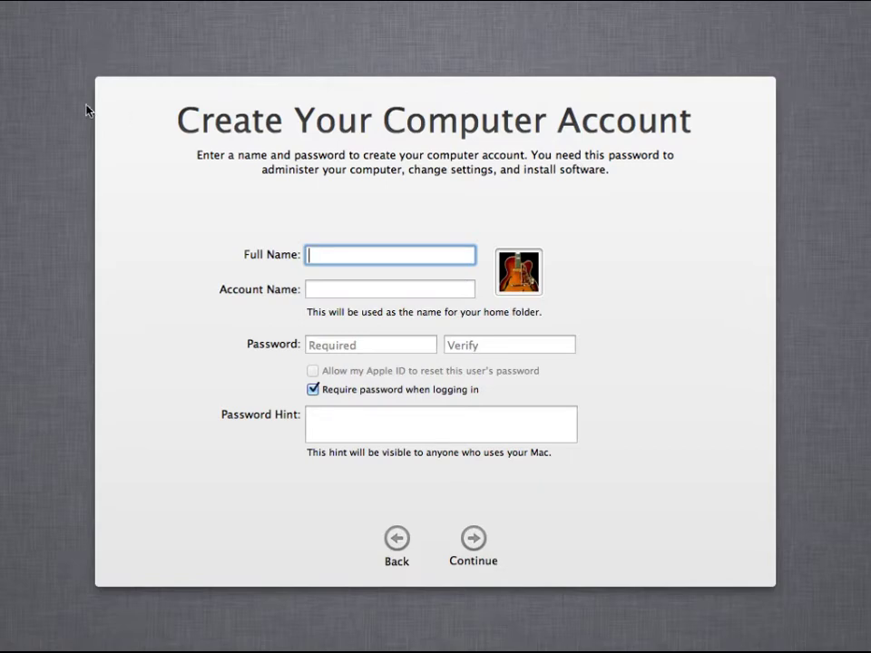
{"action": "type", "text": "Administrator"}
{"action": "key", "text": "Tab"}
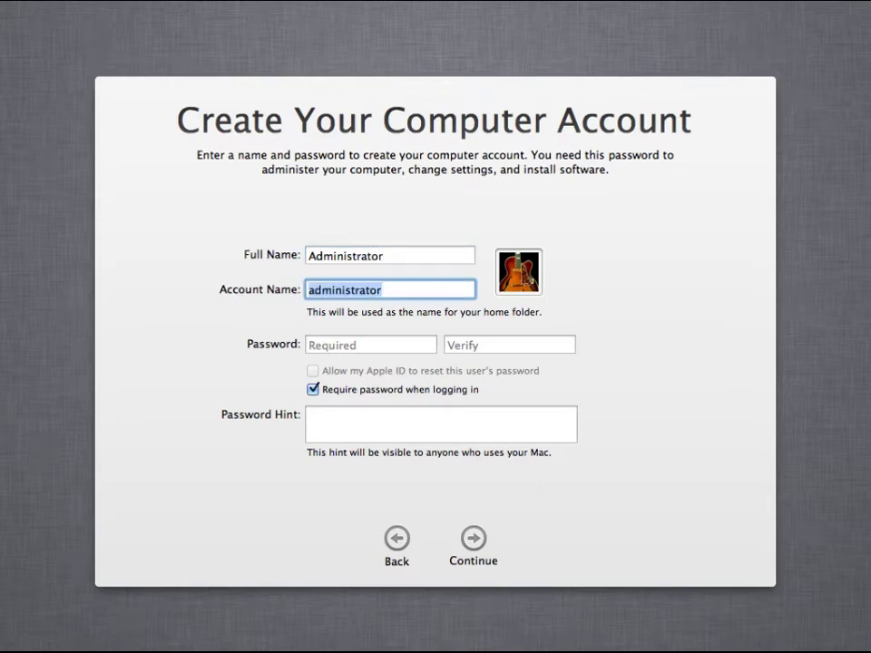
{"action": "key", "text": "Tab"}
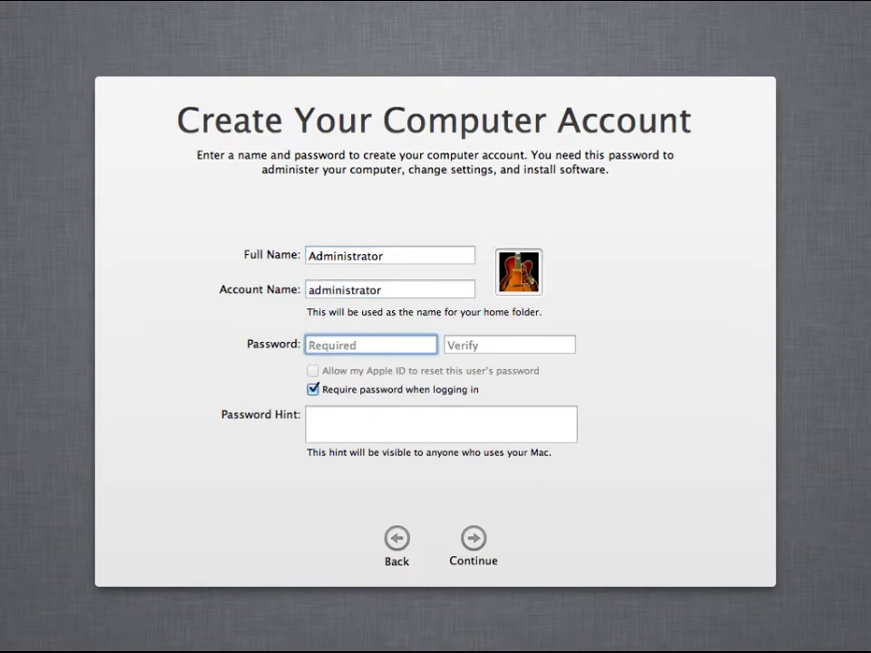
{"action": "type", "text": "••••••••••••"}
{"action": "key", "text": "Tab"}
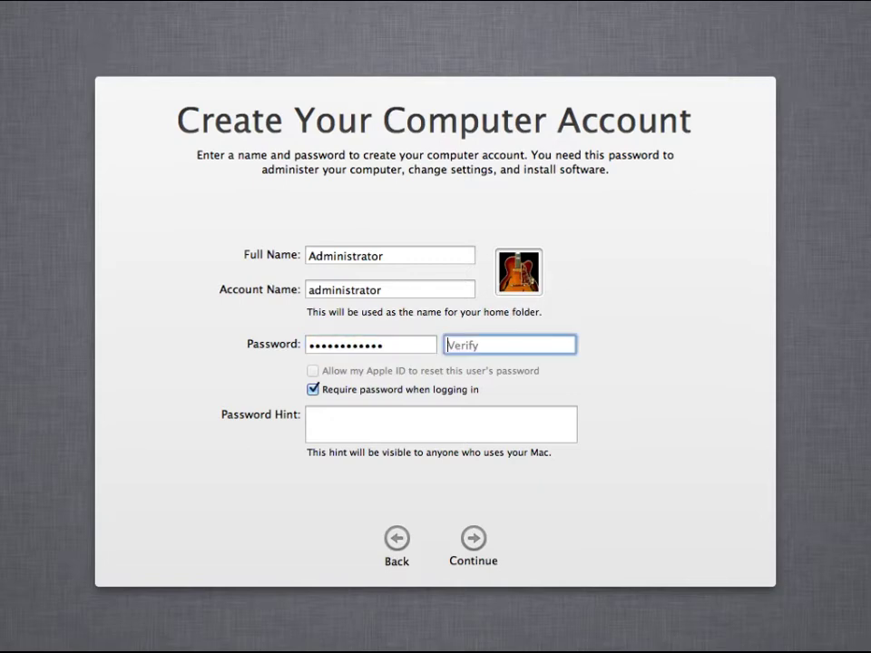
{"action": "type", "text": "••••••••••••"}
Enter the password hint 'no hint', leaving Require password when logging in checked
{"action": "key", "text": "Tab"}
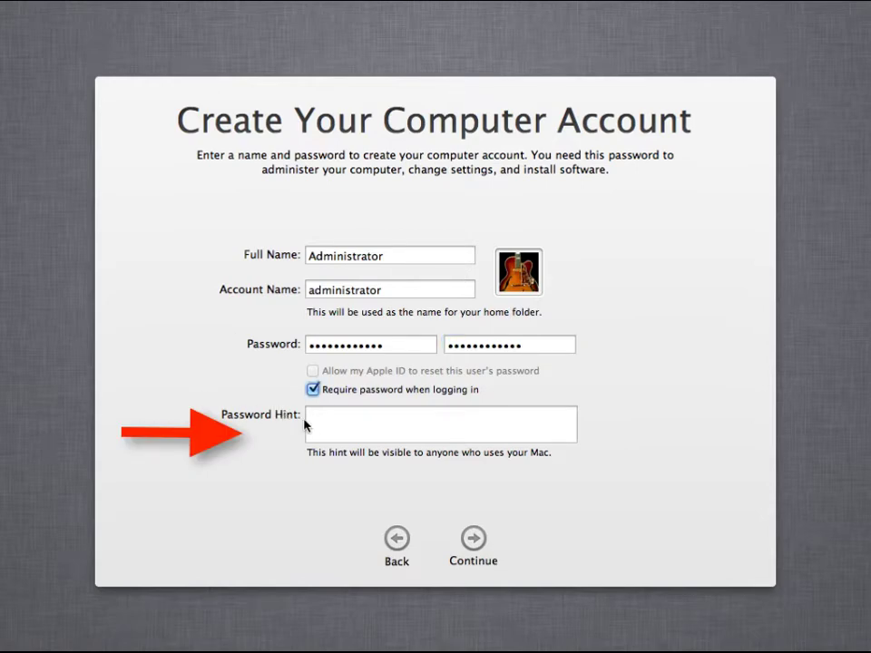
{"action": "left_click", "coordinate": [331, 419]}
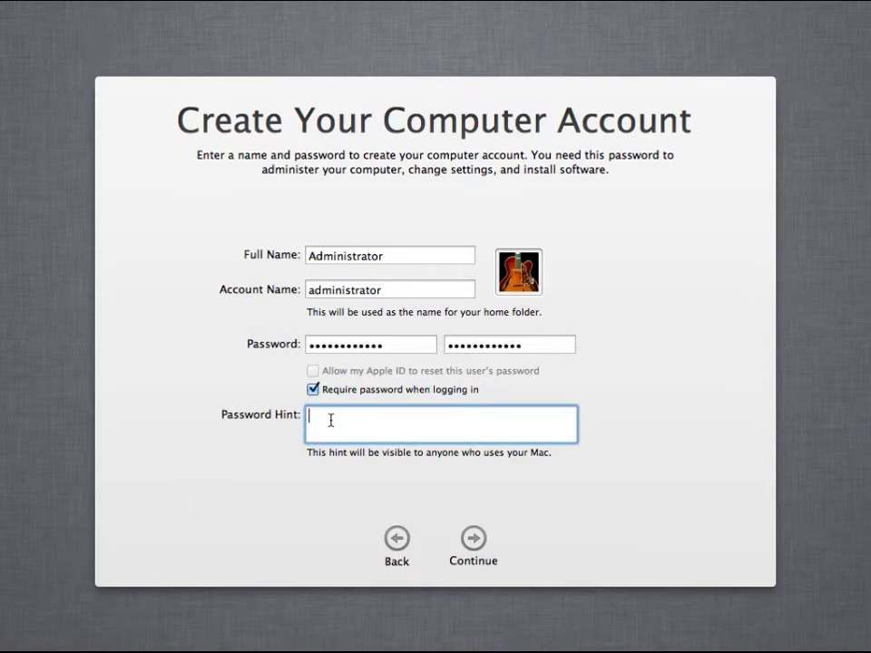
{"action": "type", "text": "no hint"}
{"action": "left_click", "coordinate": [312, 390]}
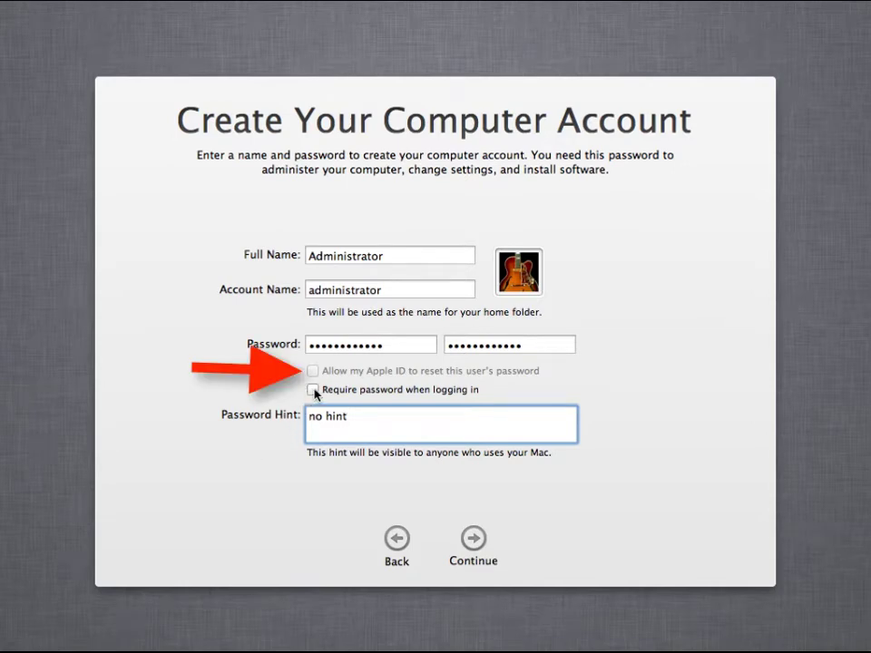
{"action": "left_click", "coordinate": [314, 391]}
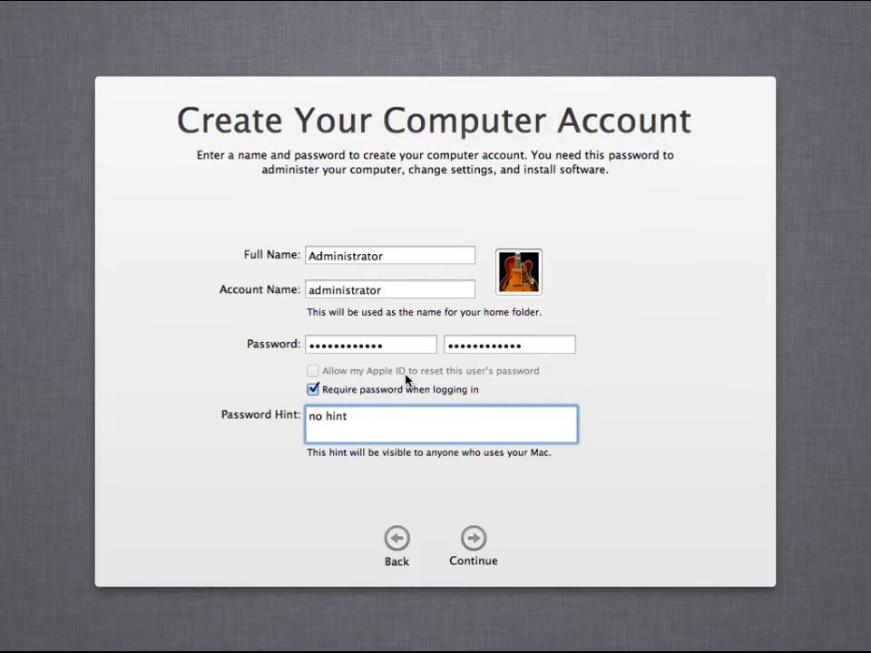
Create the account, pick the Eastern time zone near Jacksonville, FL, and skip registration
{"action": "left_click", "coordinate": [465, 549]}
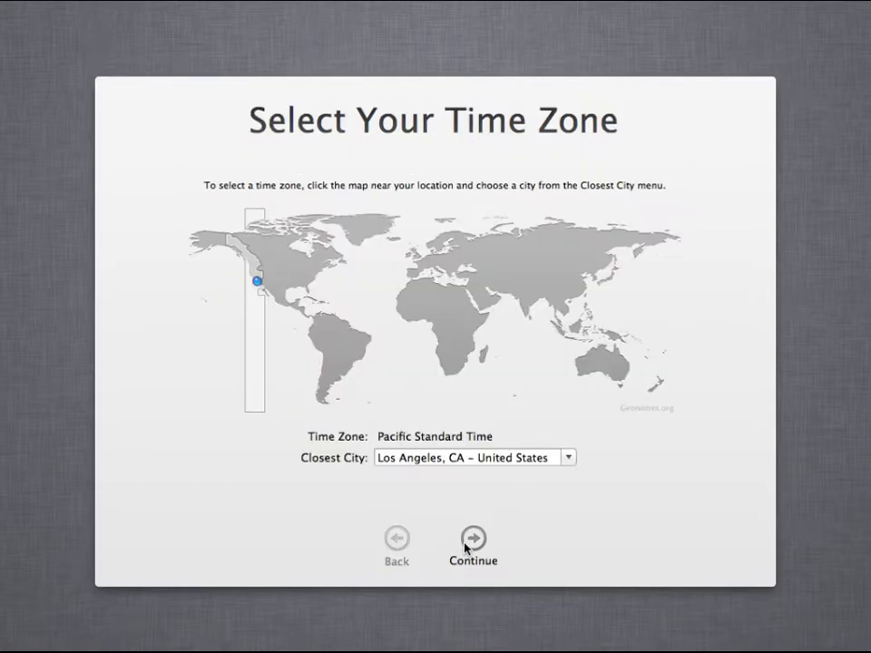
{"action": "left_click", "coordinate": [307, 289]}
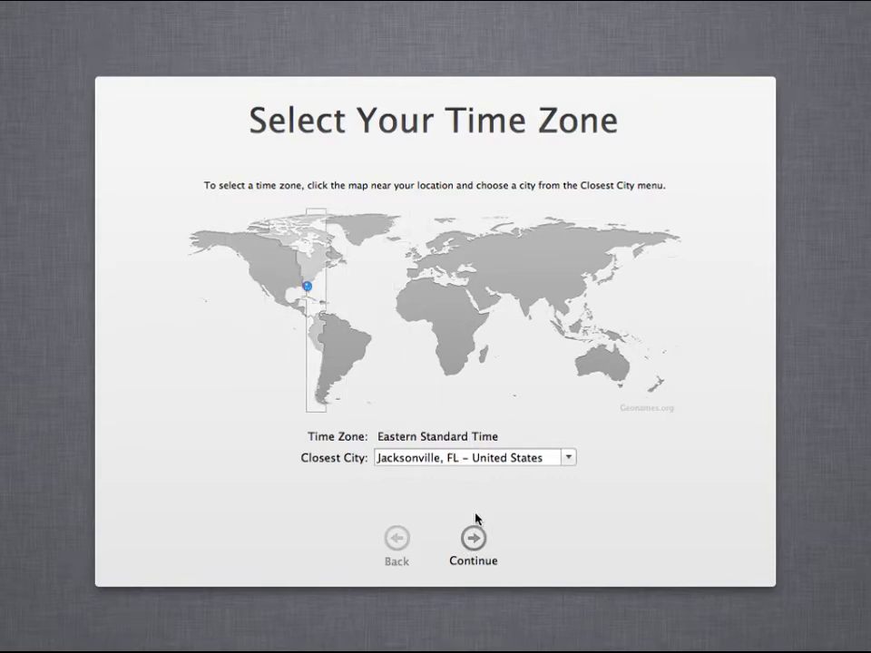
{"action": "left_click", "coordinate": [474, 539]}
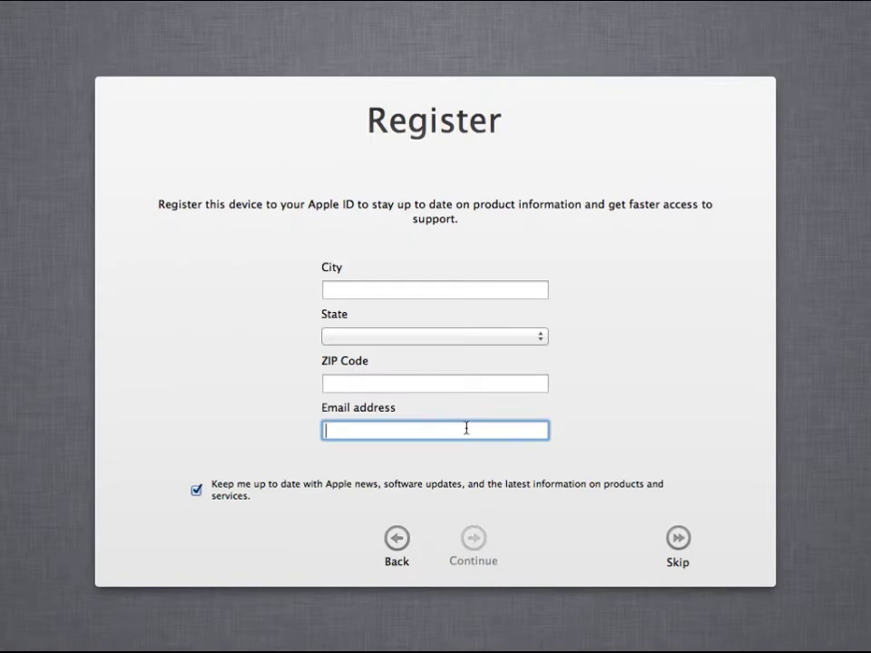
{"action": "left_click", "coordinate": [678, 537]}
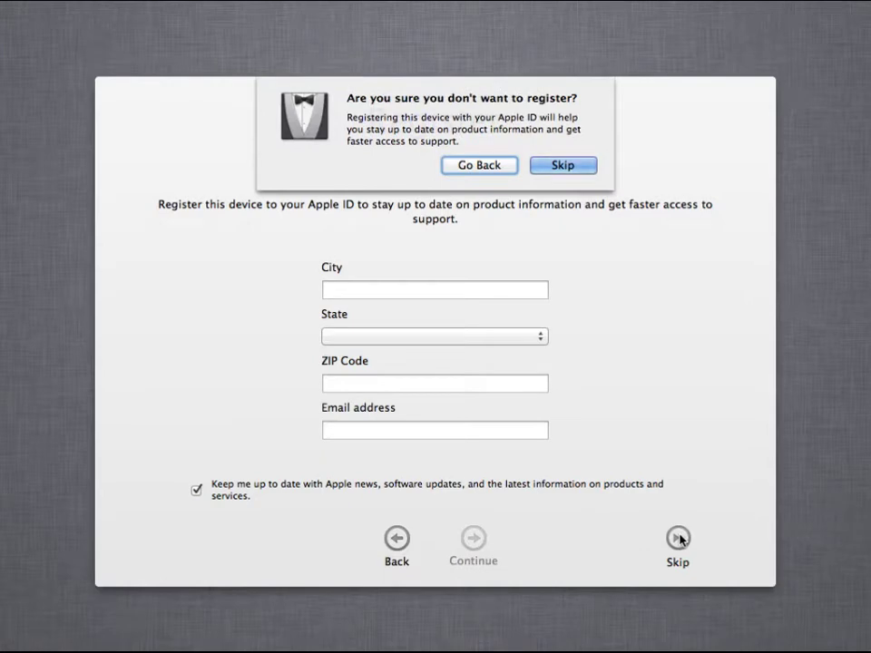
{"action": "left_click", "coordinate": [552, 167]}
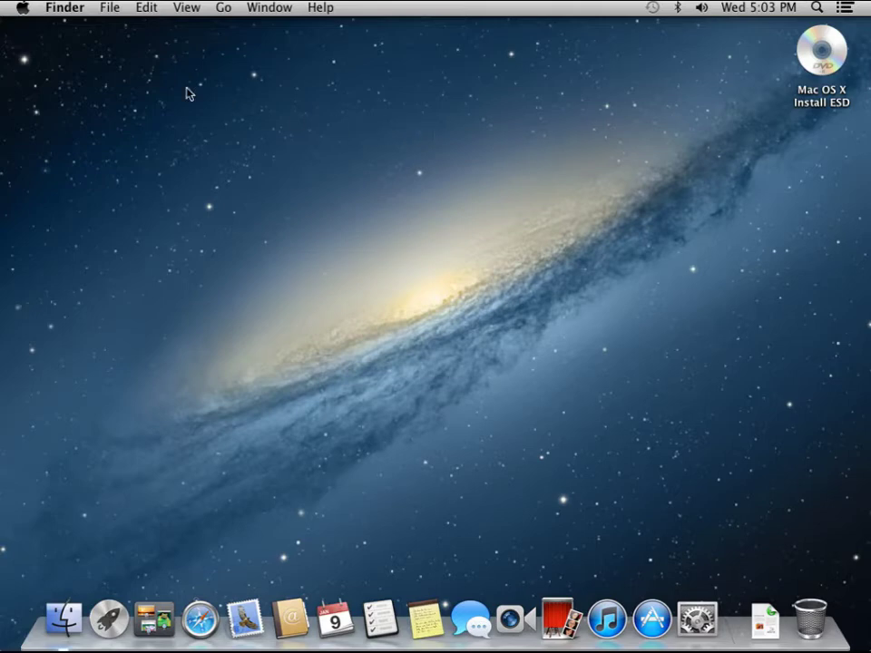
Install the Safari 6.0.2 and iTunes 11.0.1 updates via Software Update, then close App Store
{"action": "left_click", "coordinate": [28, 11]}
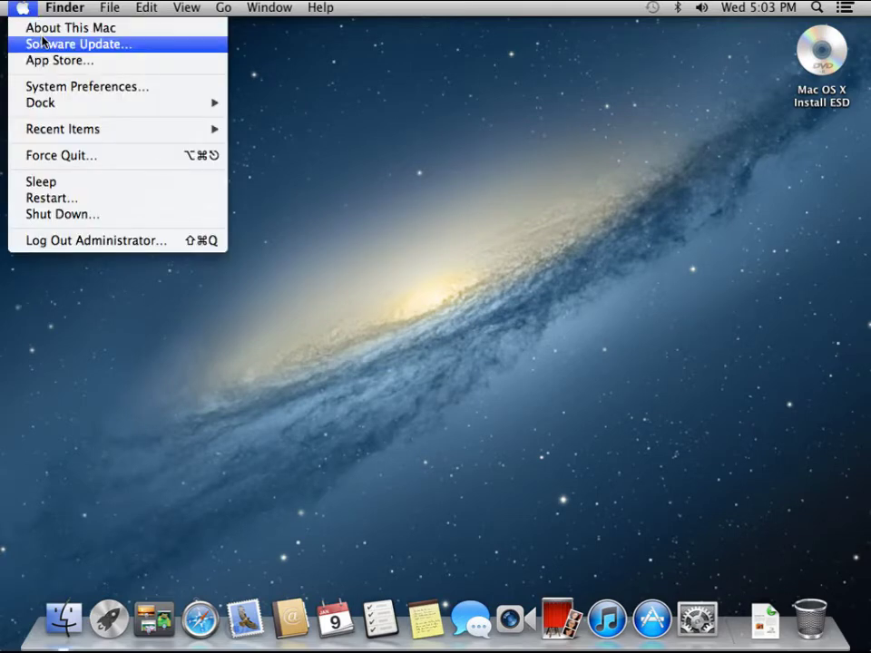
{"action": "left_click", "coordinate": [46, 43]}
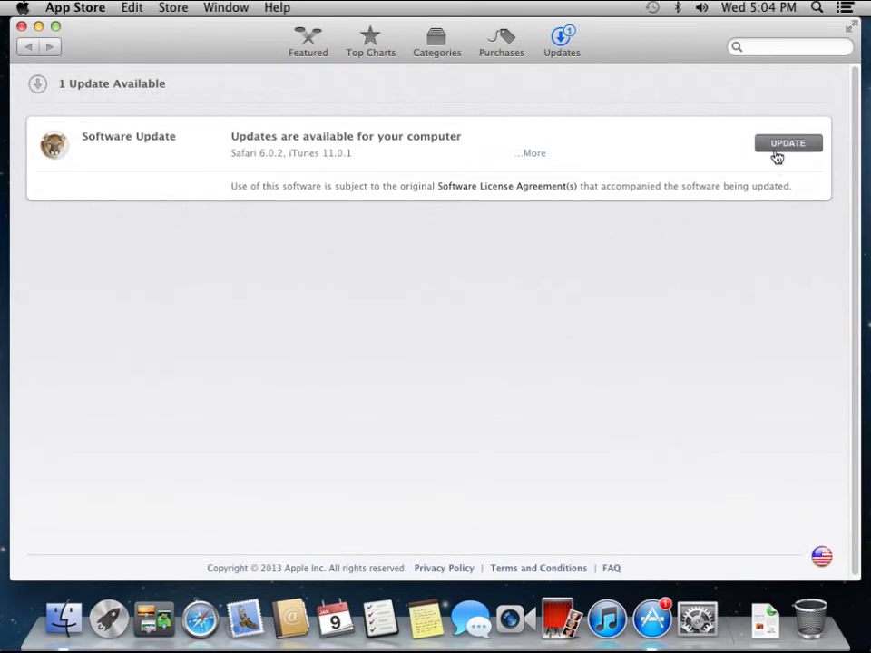
{"action": "left_click", "coordinate": [775, 149]}
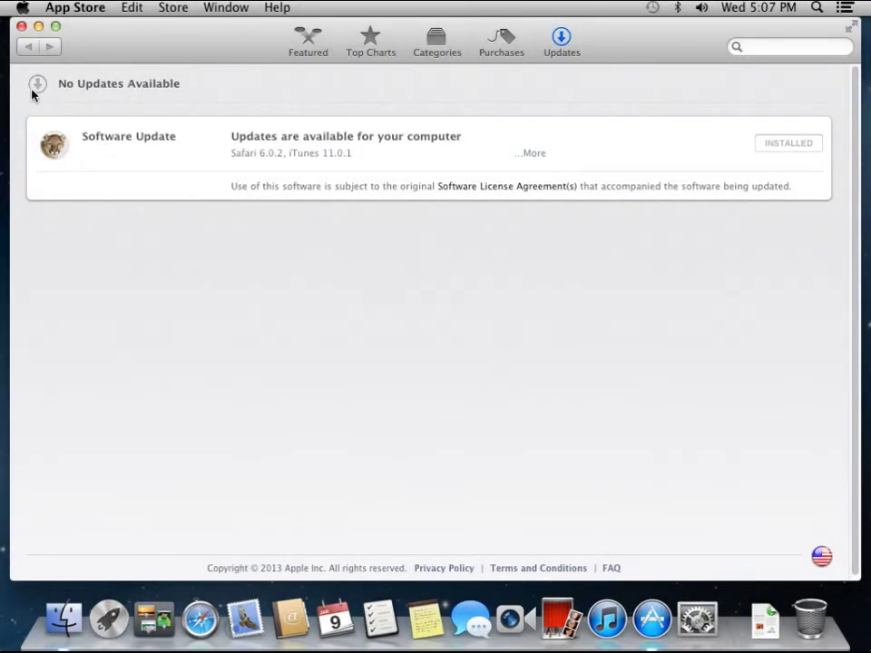
{"action": "left_click", "coordinate": [22, 27]}
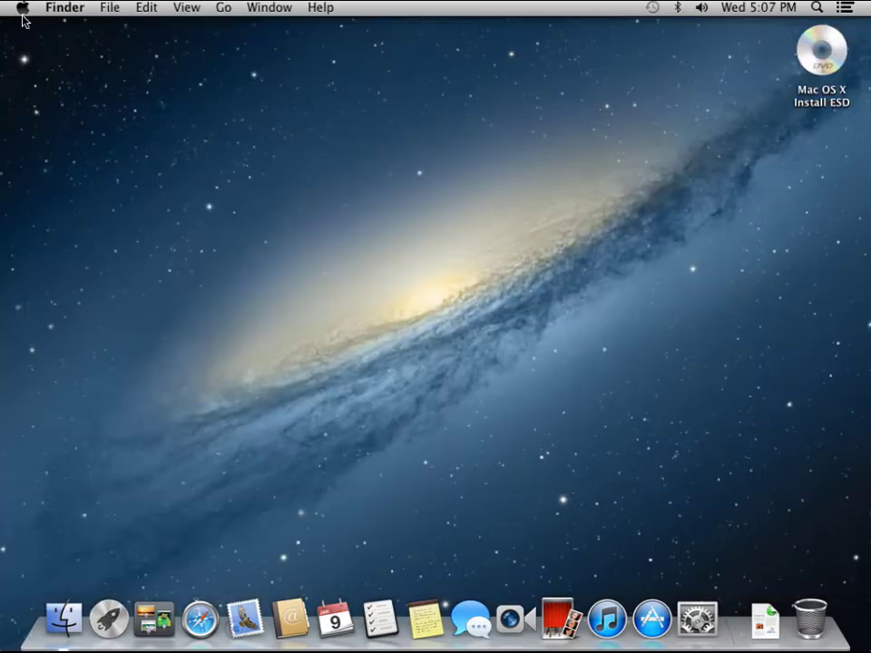
Open System Preferences from the Apple menu and go to the Security & Privacy pane
{"action": "left_click", "coordinate": [22, 11]}
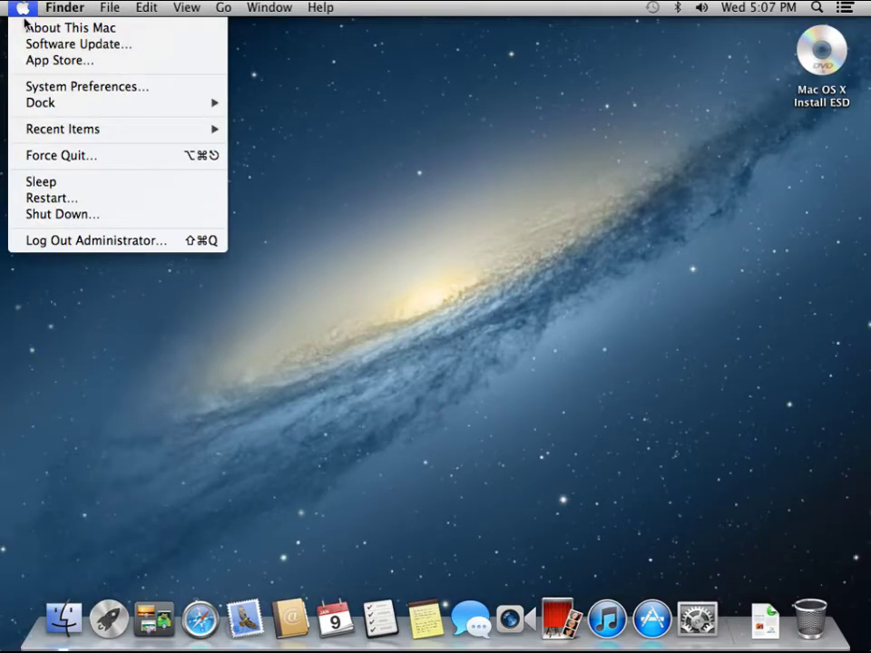
{"action": "left_click", "coordinate": [33, 86]}
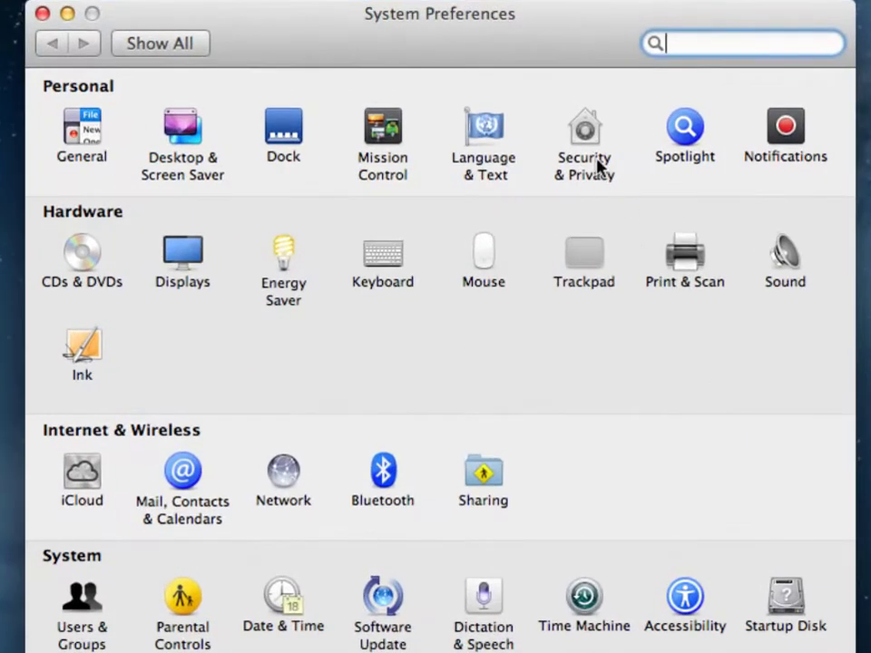
{"action": "left_click", "coordinate": [590, 133]}
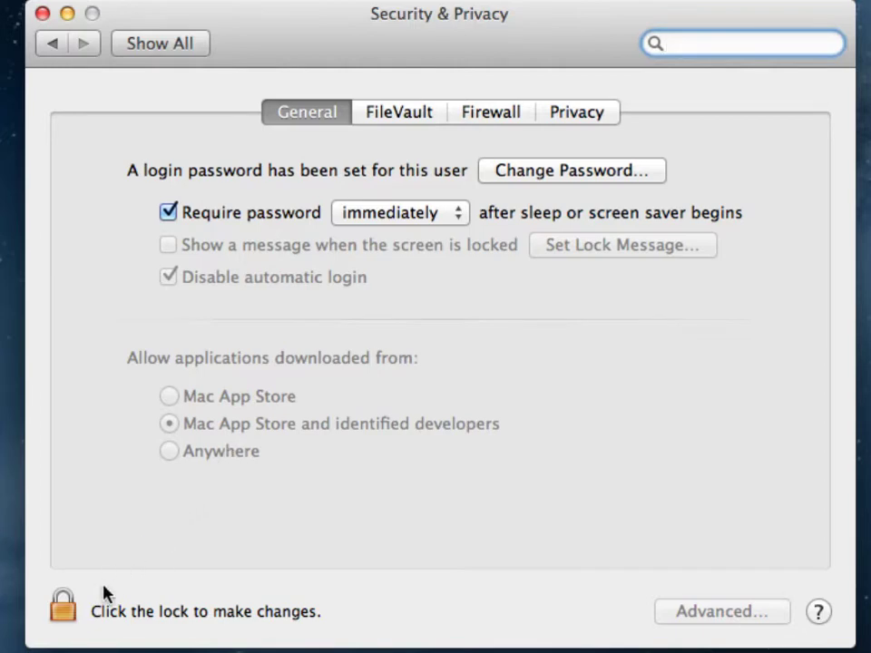
Unlock the Security & Privacy padlock by authenticating with the administrator password
{"action": "left_click", "coordinate": [72, 611]}
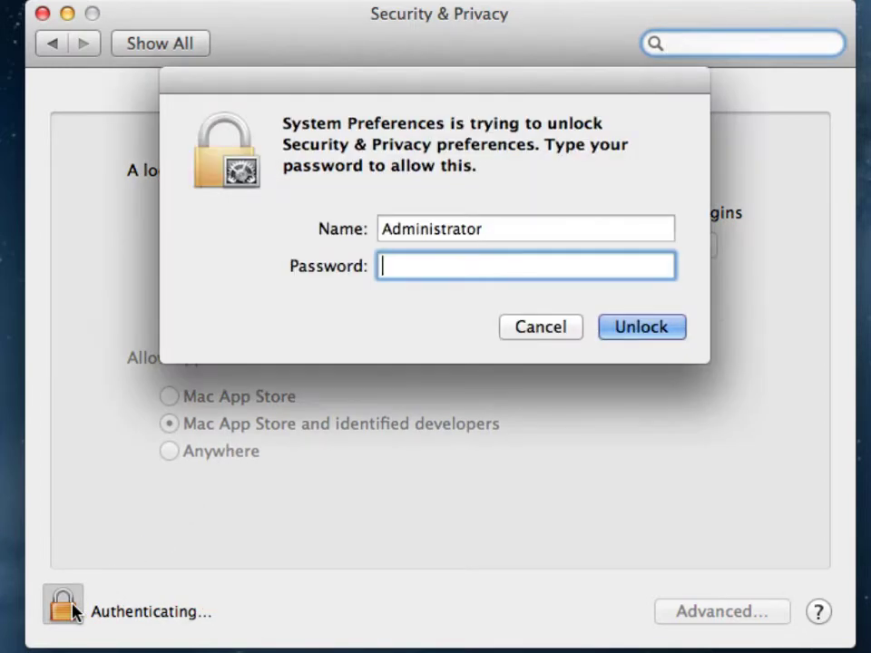
{"action": "type", "text": "****"}
{"action": "key", "text": "Return"}
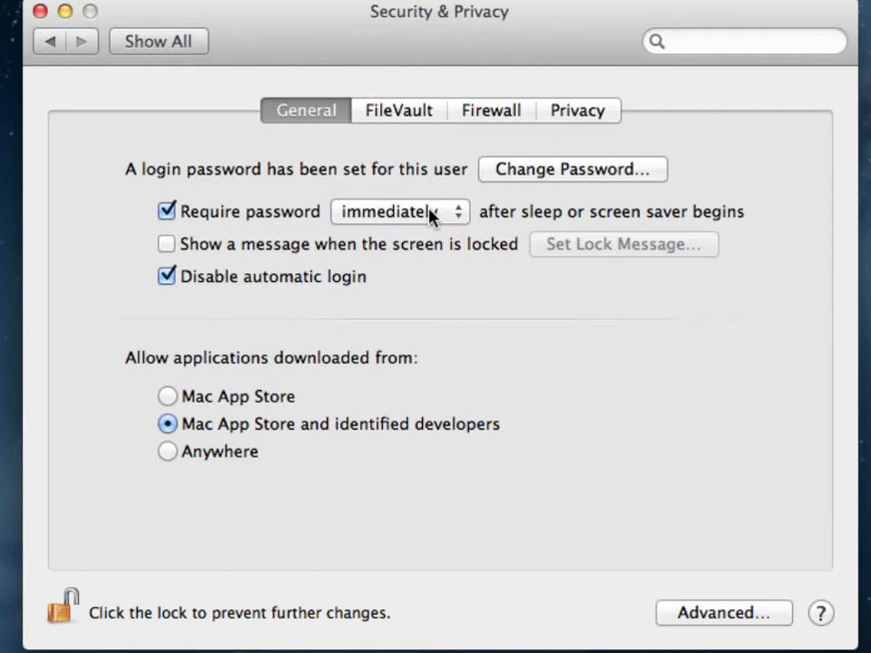
Change the Require password delay after sleep or screen saver to 5 seconds
{"action": "left_click", "coordinate": [432, 214]}
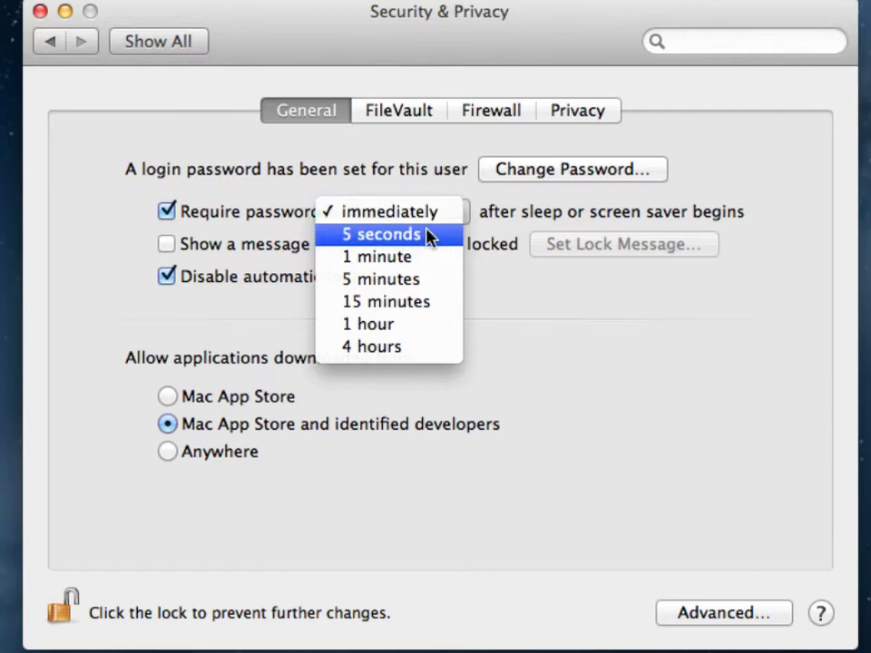
{"action": "left_click", "coordinate": [428, 235]}
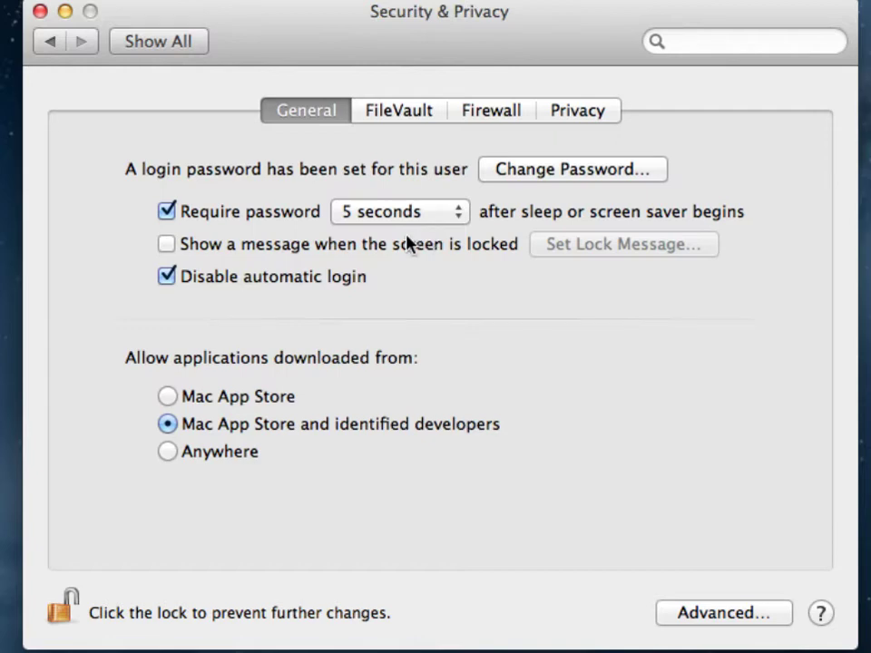
Enable the locked-screen message and set it to 'This system locked'
{"action": "left_click", "coordinate": [167, 244]}
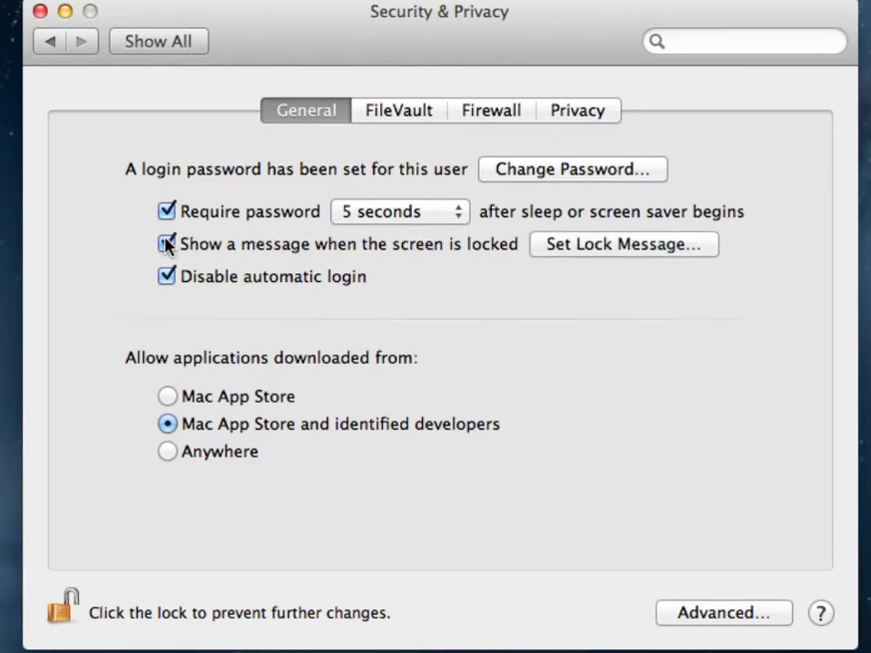
{"action": "left_click", "coordinate": [588, 254]}
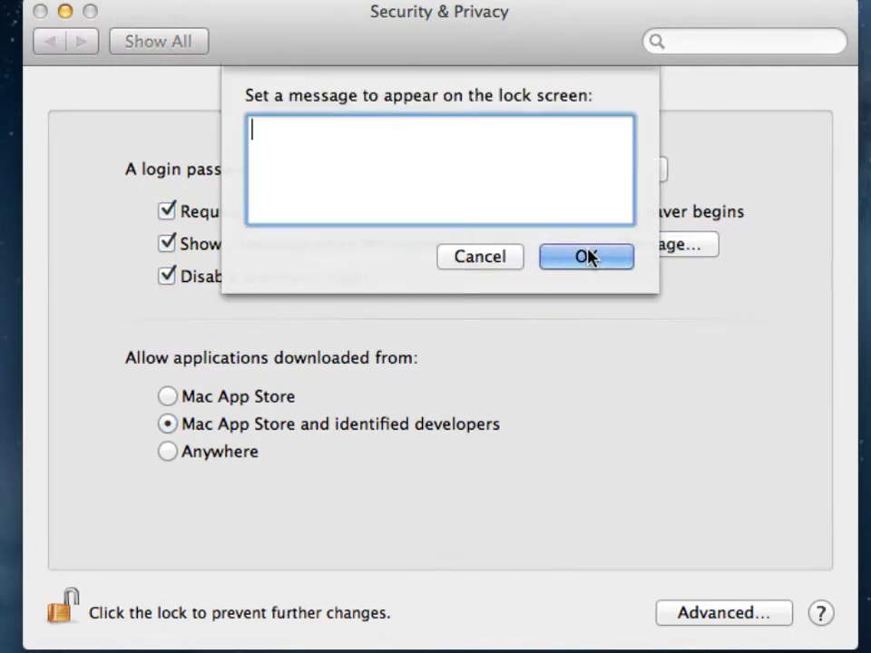
{"action": "type", "text": "This syst"}
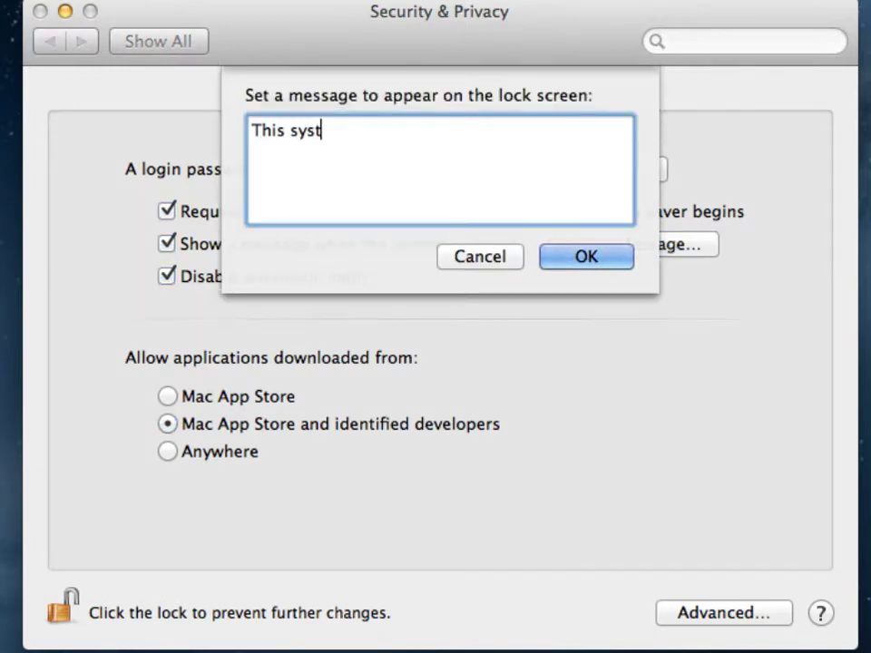
{"action": "type", "text": "em locked"}
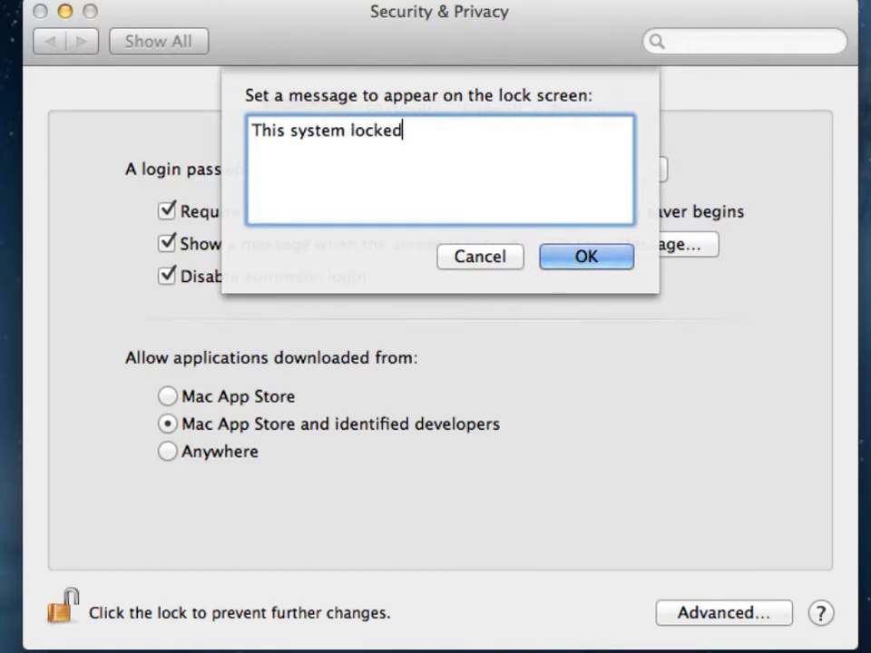
{"action": "left_click", "coordinate": [606, 265]}
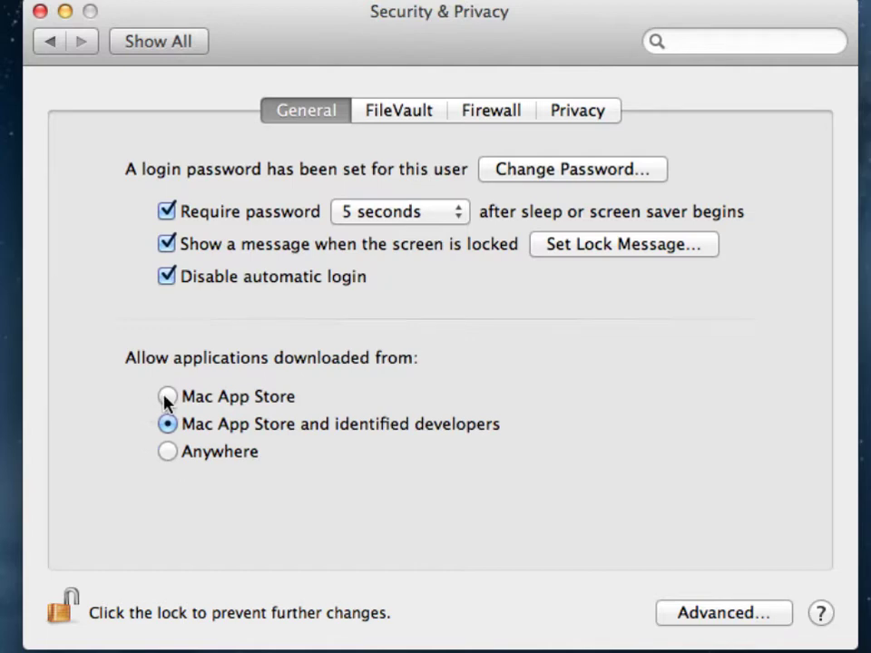
Briefly allow apps from Anywhere, then restrict downloads back to the Mac App Store only
{"action": "left_click", "coordinate": [167, 397]}
{"action": "left_click", "coordinate": [167, 453]}
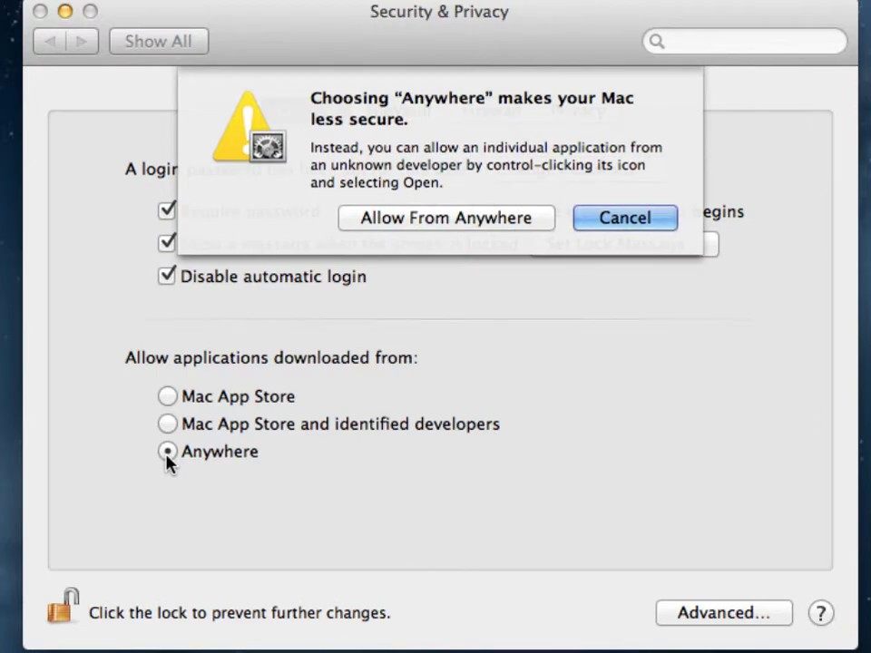
{"action": "left_click", "coordinate": [435, 218]}
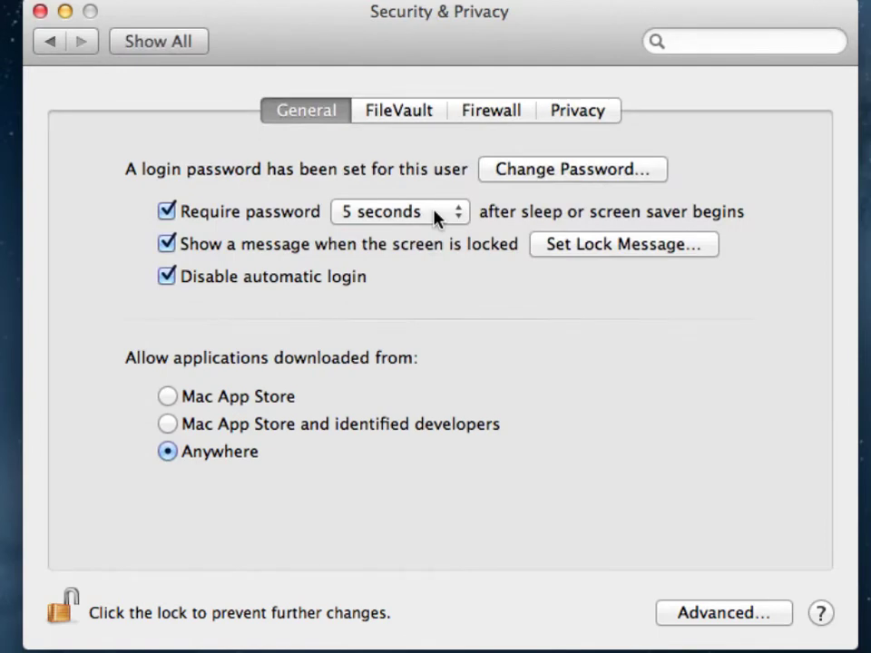
{"action": "left_click", "coordinate": [169, 397]}
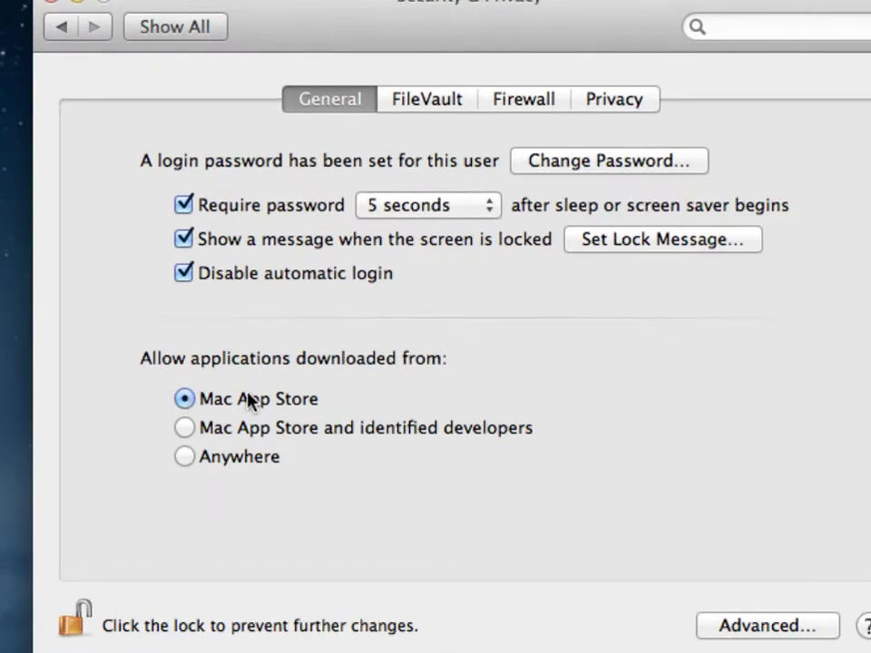
In Advanced security options, require an administrator password for locked preferences
{"action": "left_click", "coordinate": [743, 625]}
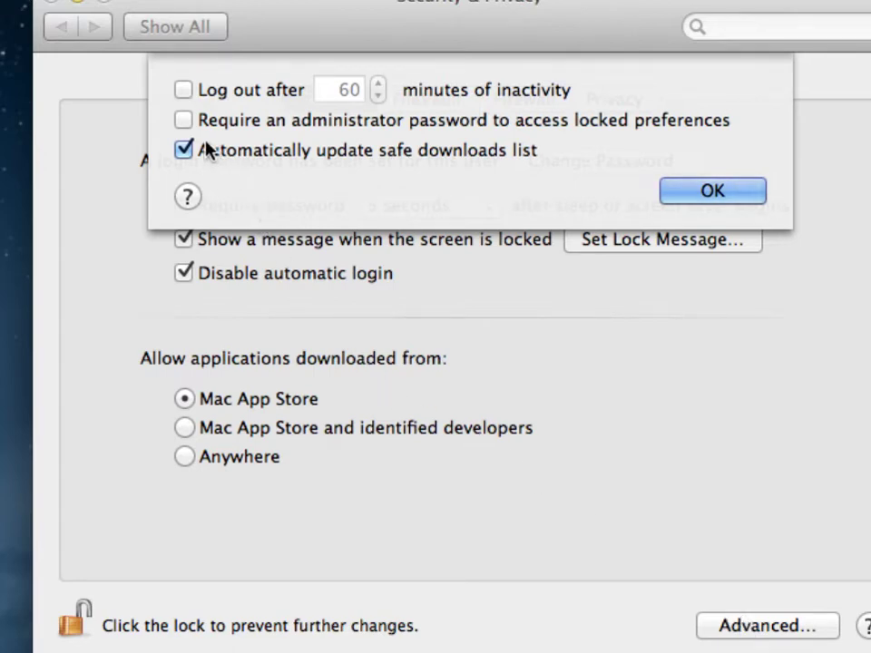
{"action": "left_click", "coordinate": [183, 122]}
Start turning on FileVault, accept the recovery key, and choose not to store it with Apple
{"action": "key", "text": "Return"}
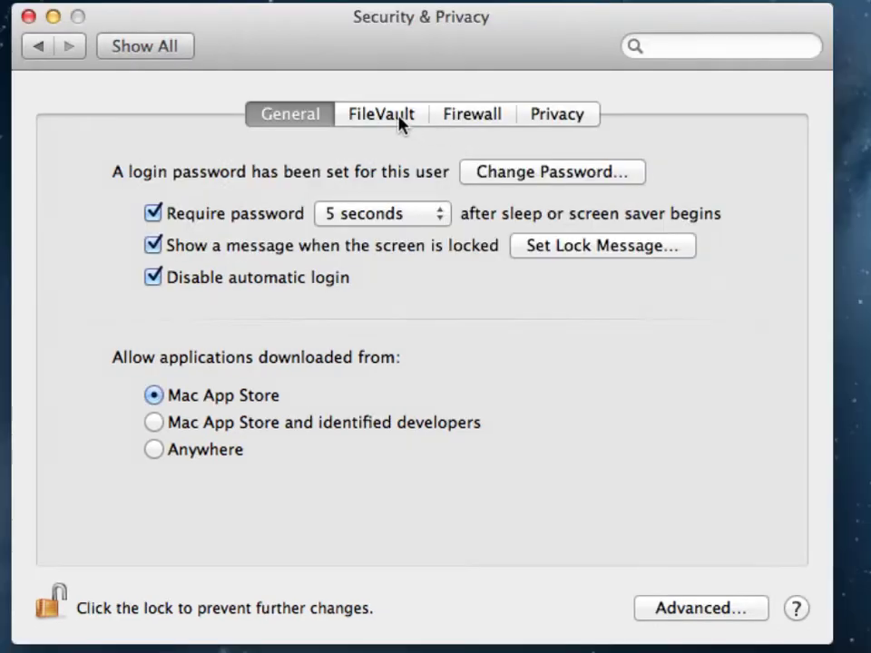
{"action": "left_click", "coordinate": [400, 123]}
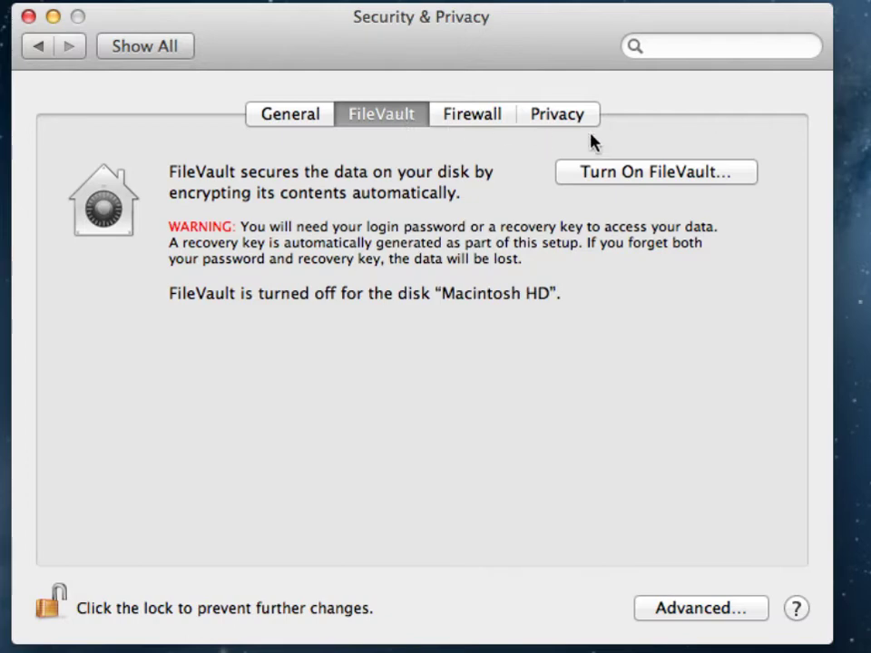
{"action": "left_click", "coordinate": [655, 172]}
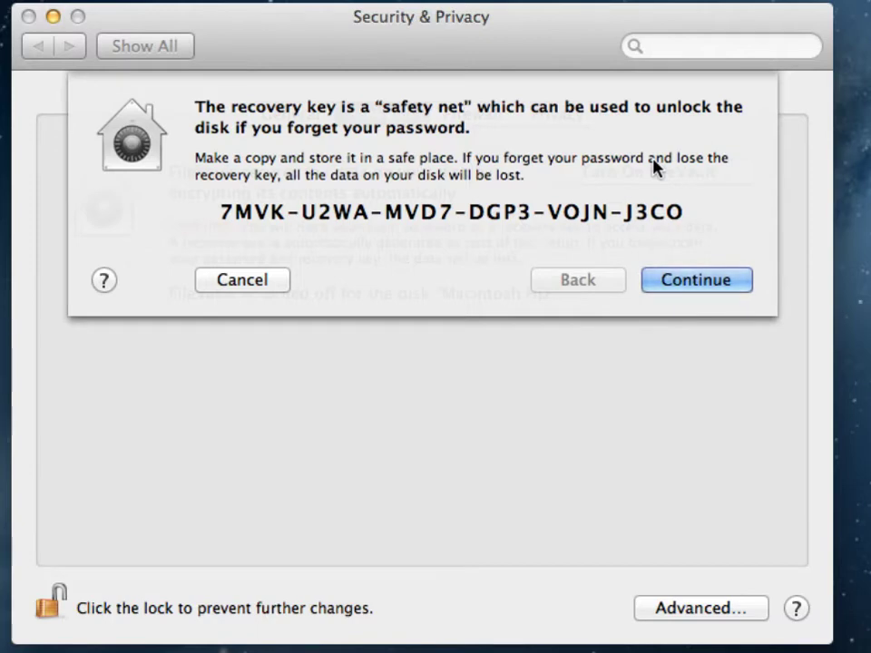
{"action": "left_click", "coordinate": [716, 277]}
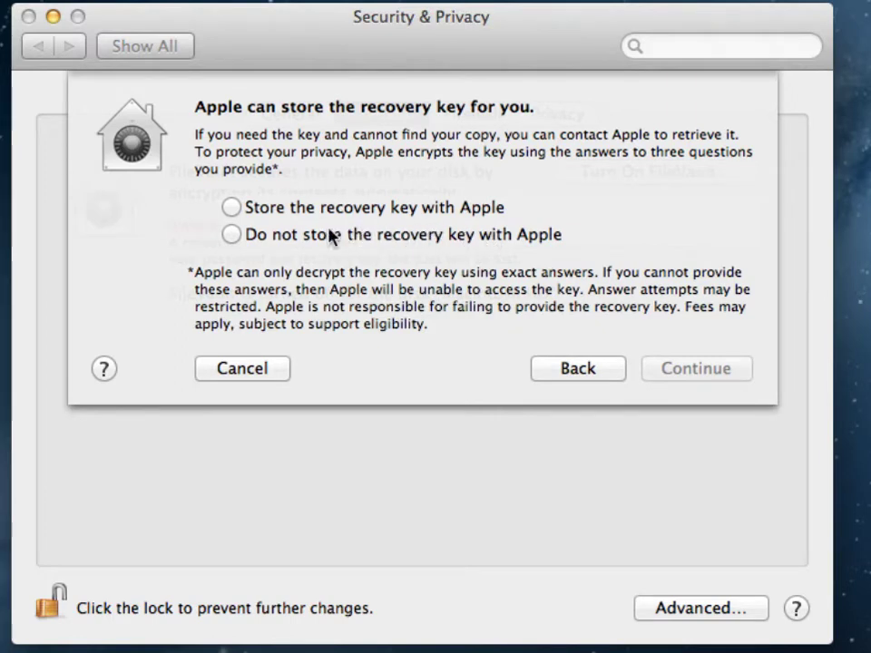
{"action": "left_click", "coordinate": [232, 234]}
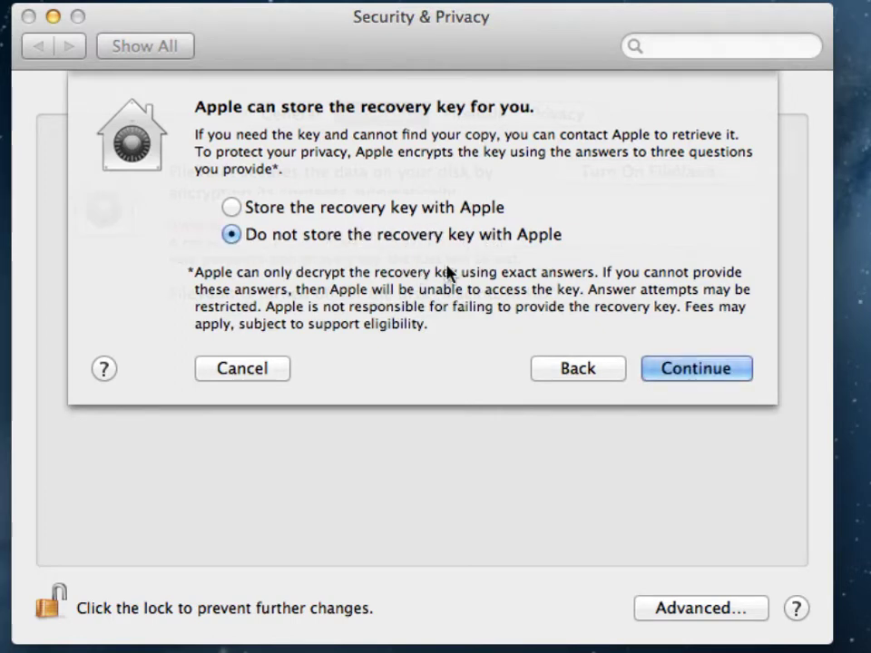
Confirm FileVault setup, restart the Mac, then reopen System Preferences from the Apple menu
{"action": "left_click", "coordinate": [700, 370]}
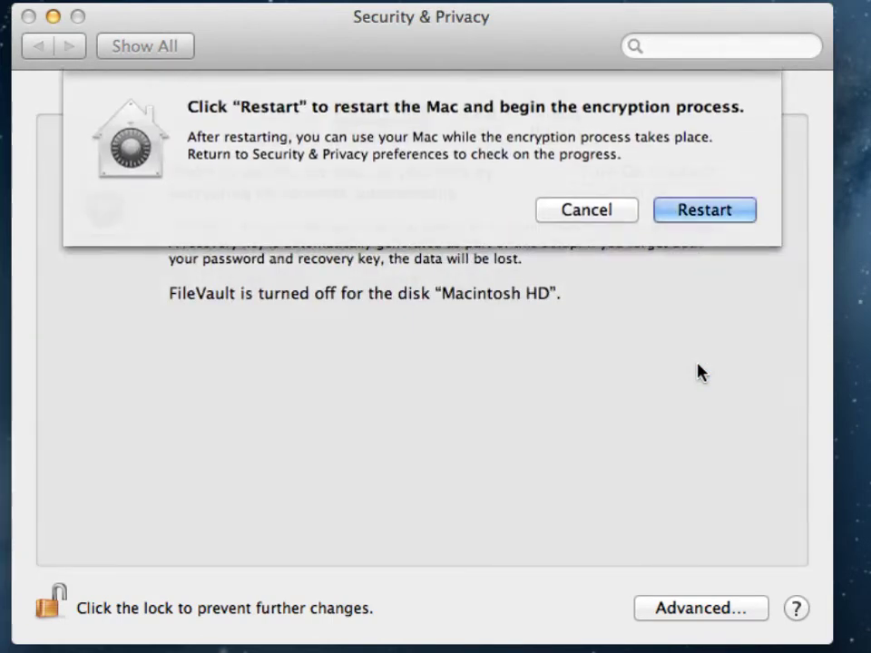
{"action": "left_click", "coordinate": [697, 214]}
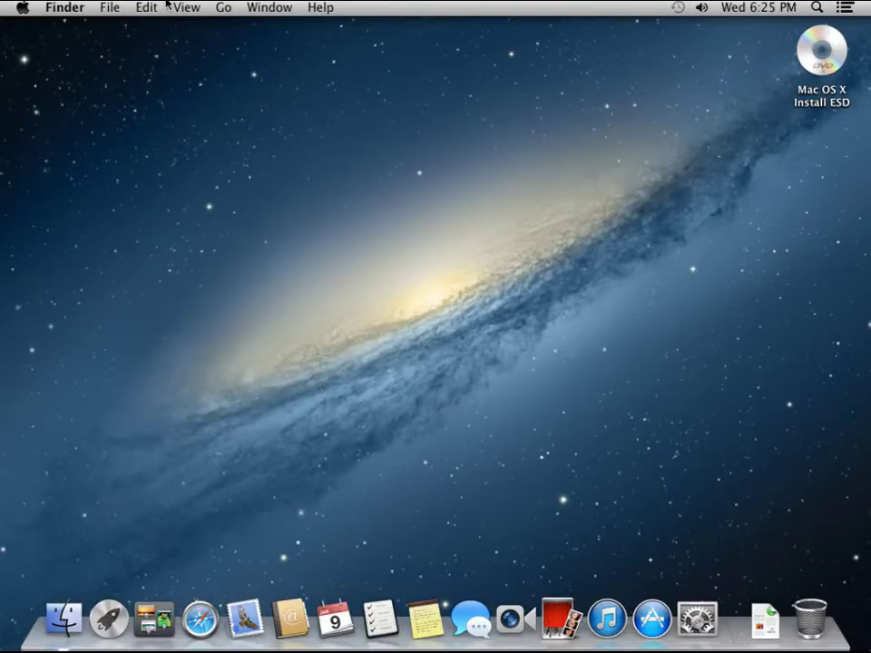
{"action": "left_click", "coordinate": [22, 10]}
{"action": "left_click", "coordinate": [22, 11]}
{"action": "left_click", "coordinate": [21, 11]}
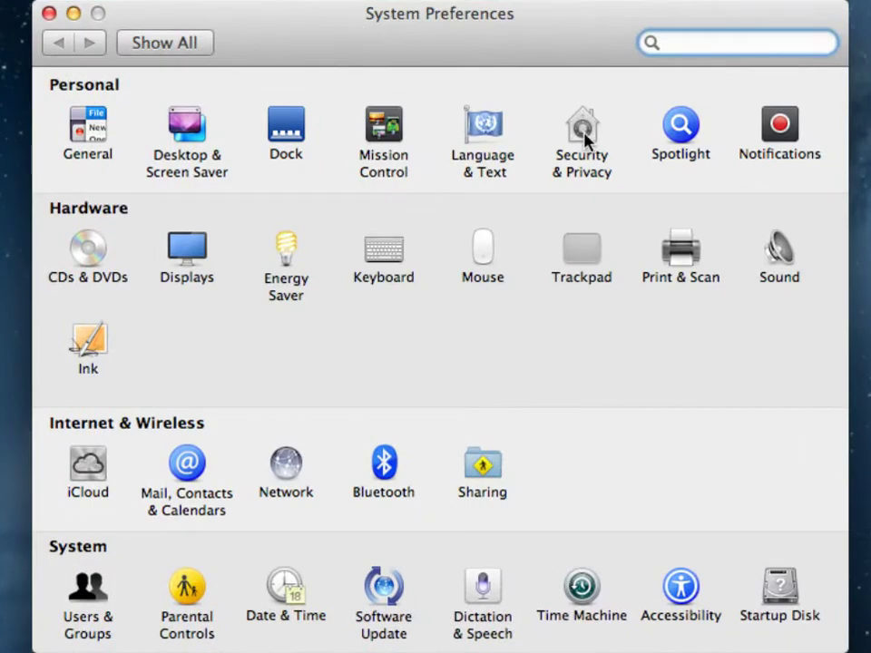
Open Security & Privacy to view the Firewall settings, currently turned off
{"action": "left_click", "coordinate": [585, 141]}
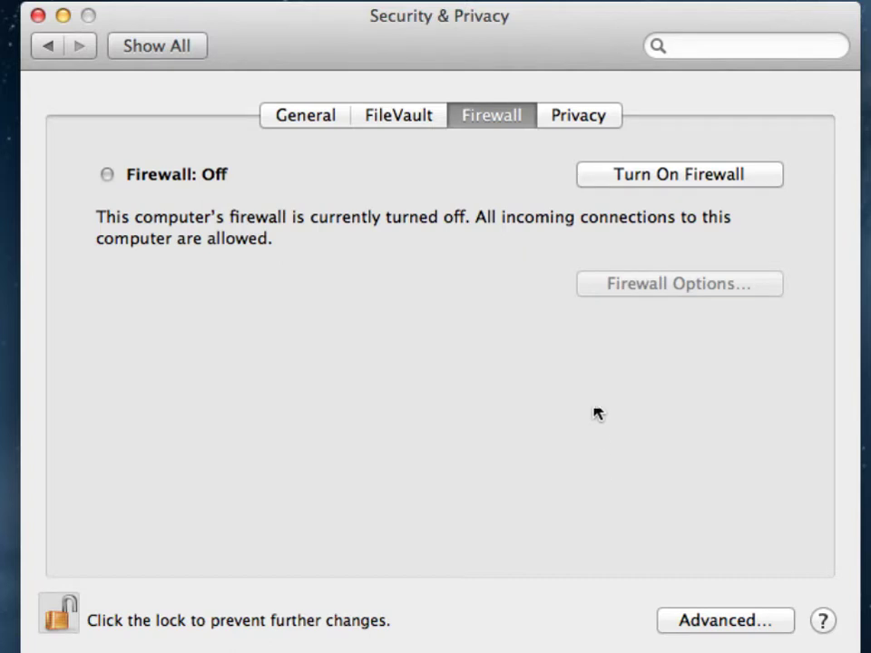
Turn the firewall on and bring up its Firewall Options dialog
{"action": "left_click", "coordinate": [629, 179]}
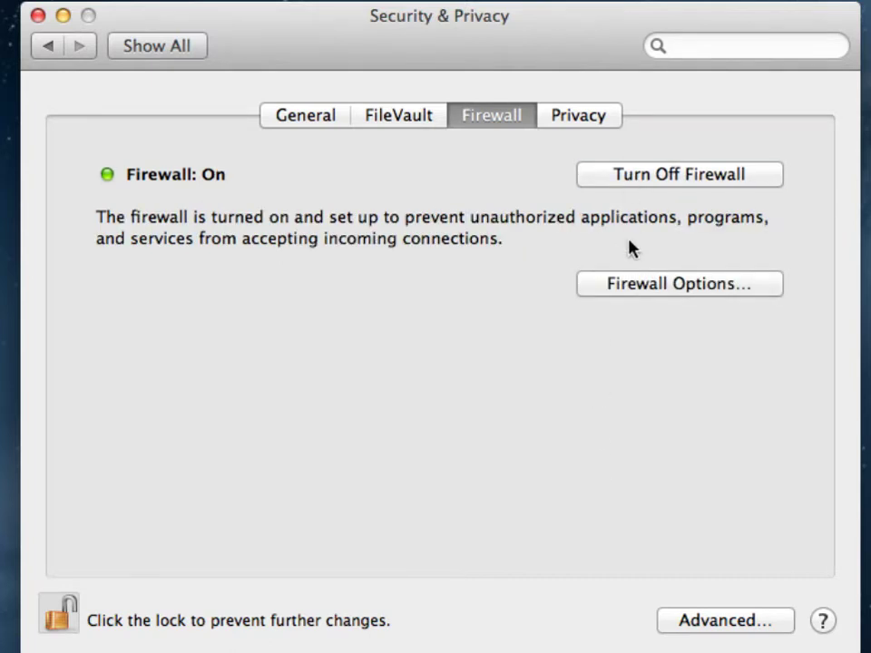
{"action": "left_click", "coordinate": [634, 285]}
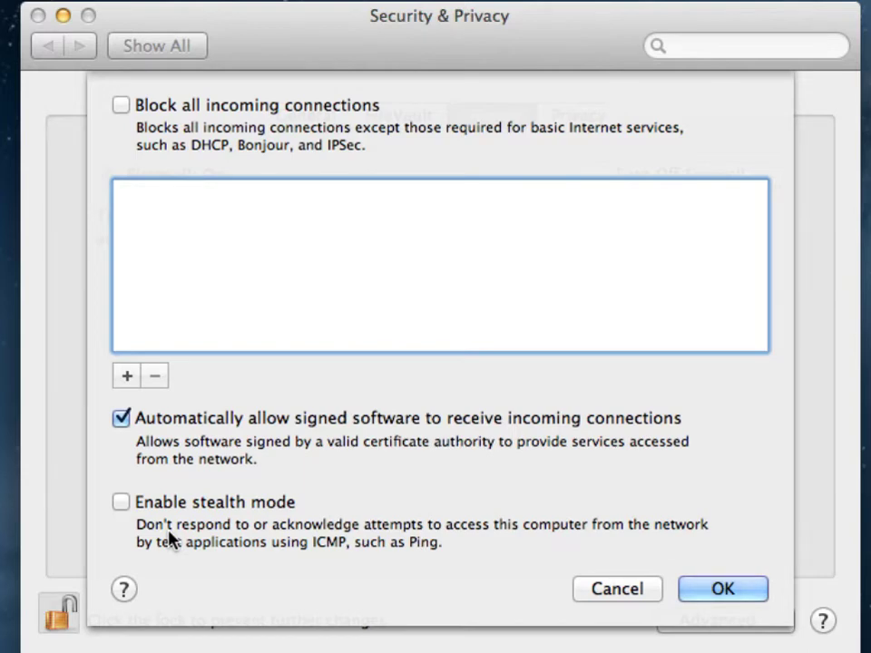
Enable 'Block all incoming connections' in the Firewall Options dialog
{"action": "left_click", "coordinate": [121, 106]}
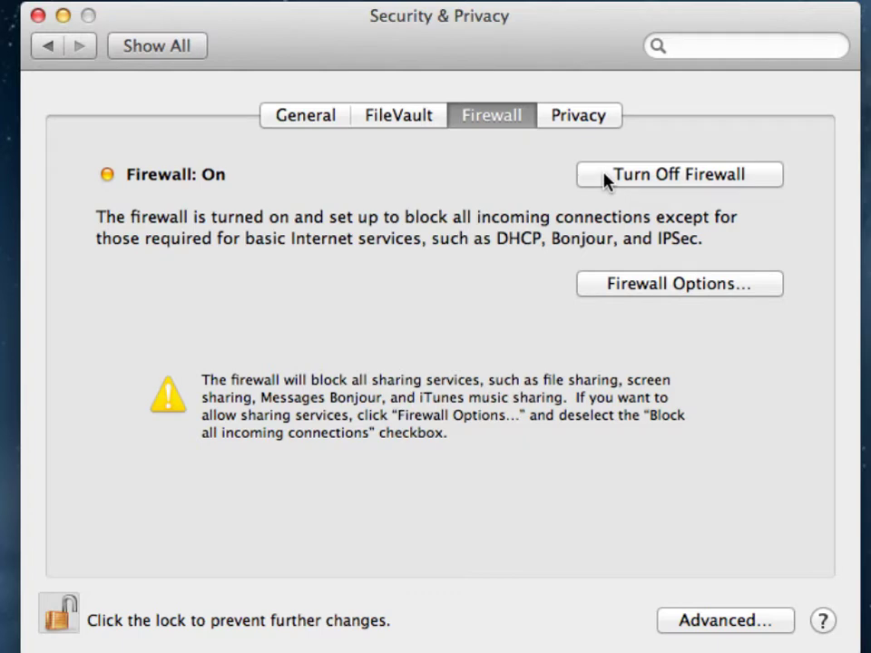
{"action": "left_click", "coordinate": [612, 284]}
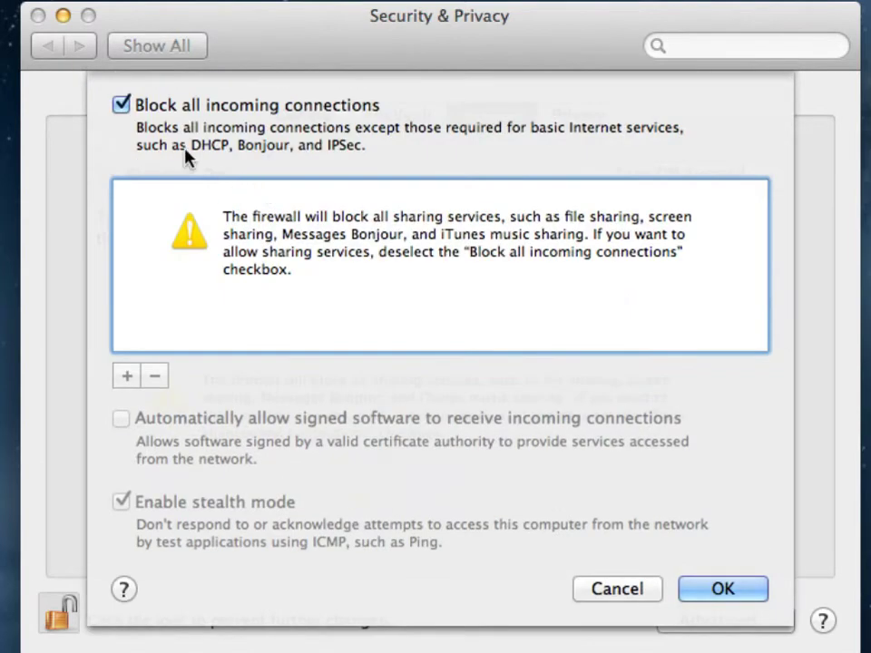
{"action": "left_click", "coordinate": [122, 105]}
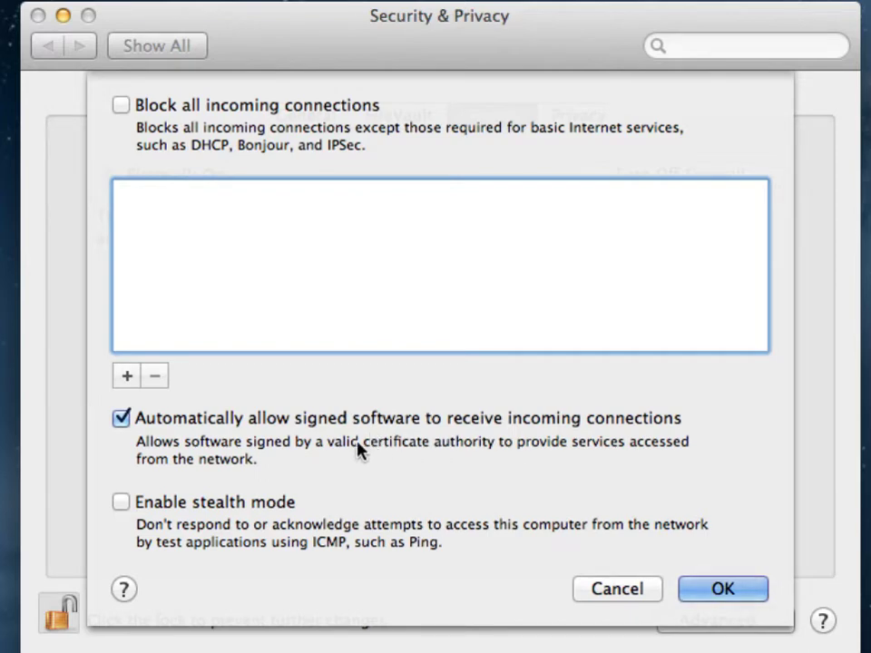
{"action": "left_click", "coordinate": [120, 377]}
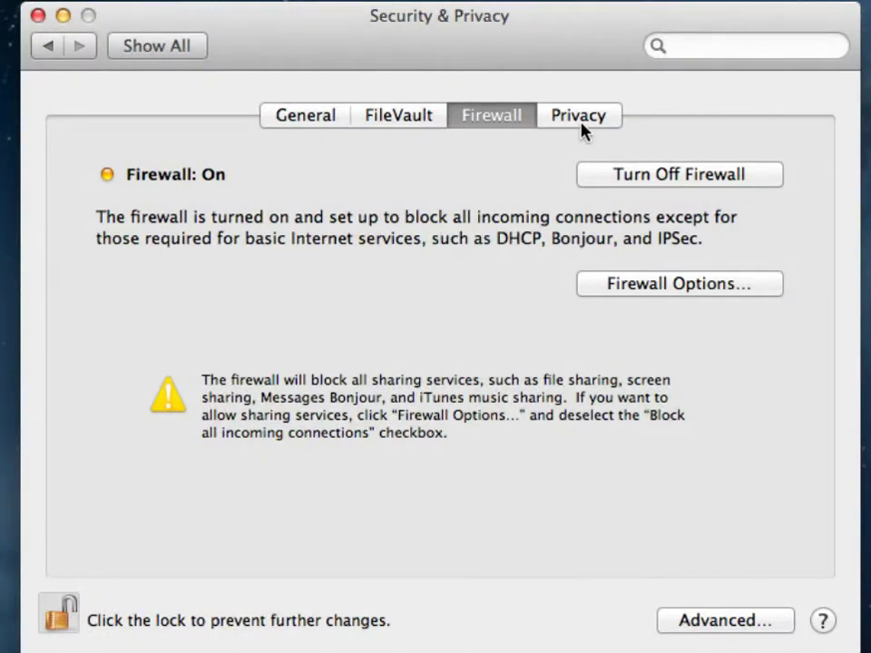
On the Privacy tab, review Contacts access and the Diagnostics & Usage settings
{"action": "left_click", "coordinate": [582, 129]}
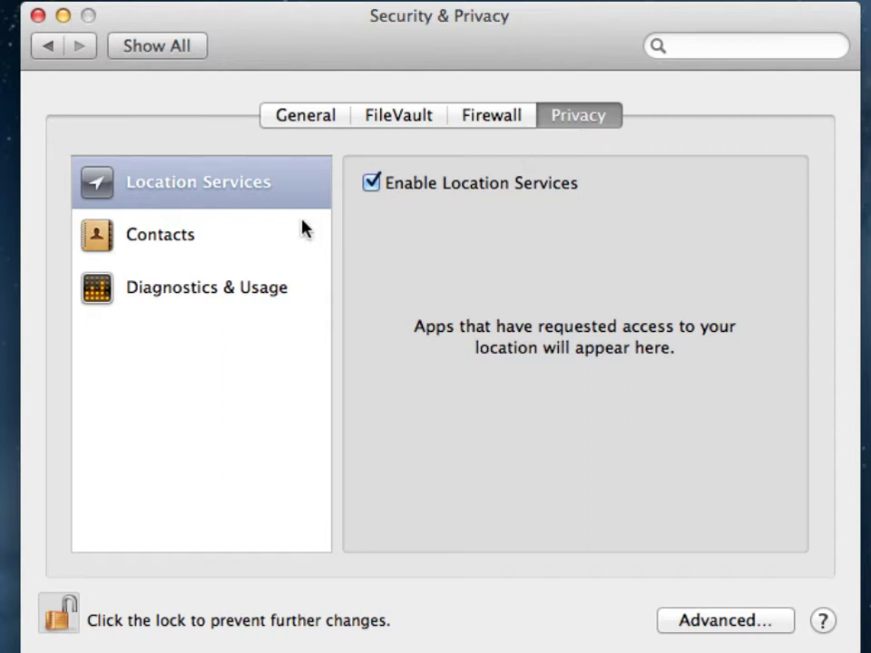
{"action": "left_click", "coordinate": [216, 229]}
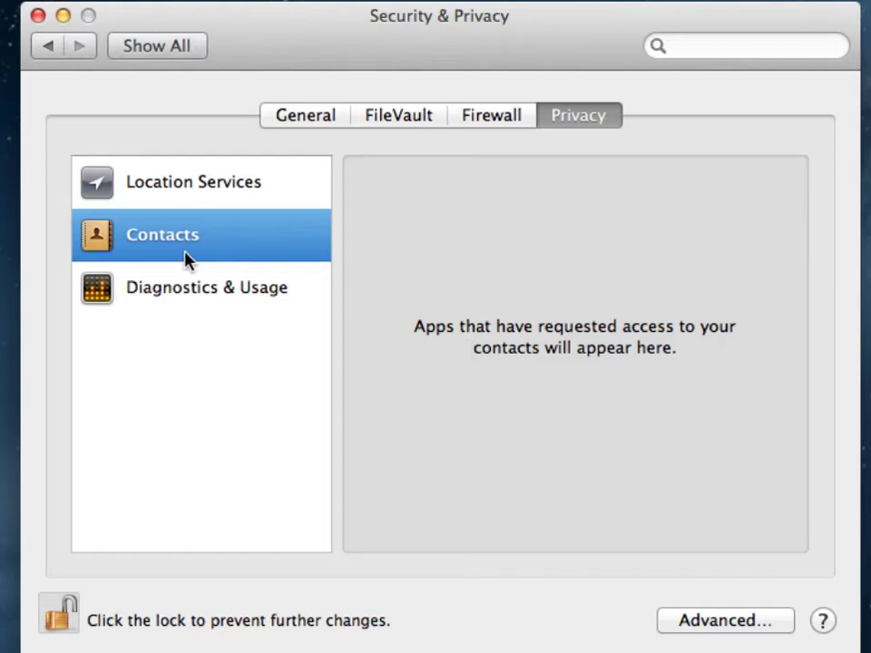
{"action": "left_click", "coordinate": [183, 312]}
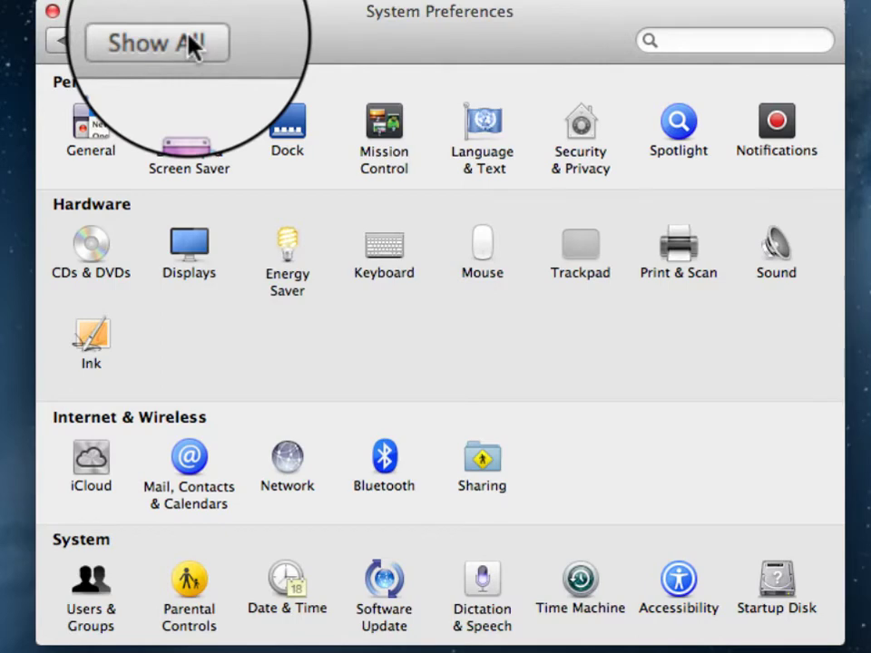
{"action": "left_click", "coordinate": [472, 463]}
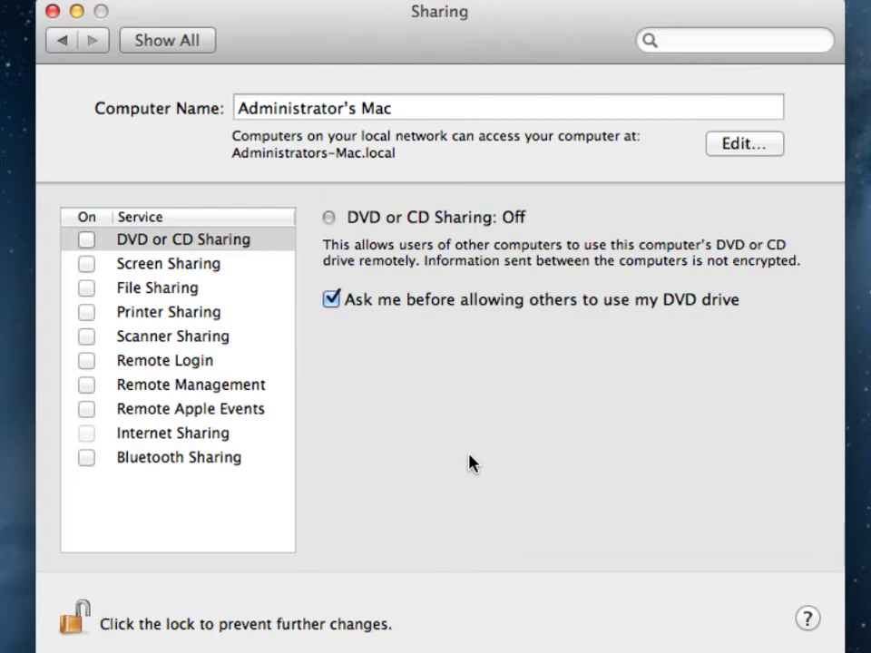
{"action": "left_click", "coordinate": [403, 108]}
{"action": "left_click_drag", "start_coordinate": [400, 109], "coordinate": [331, 92]}
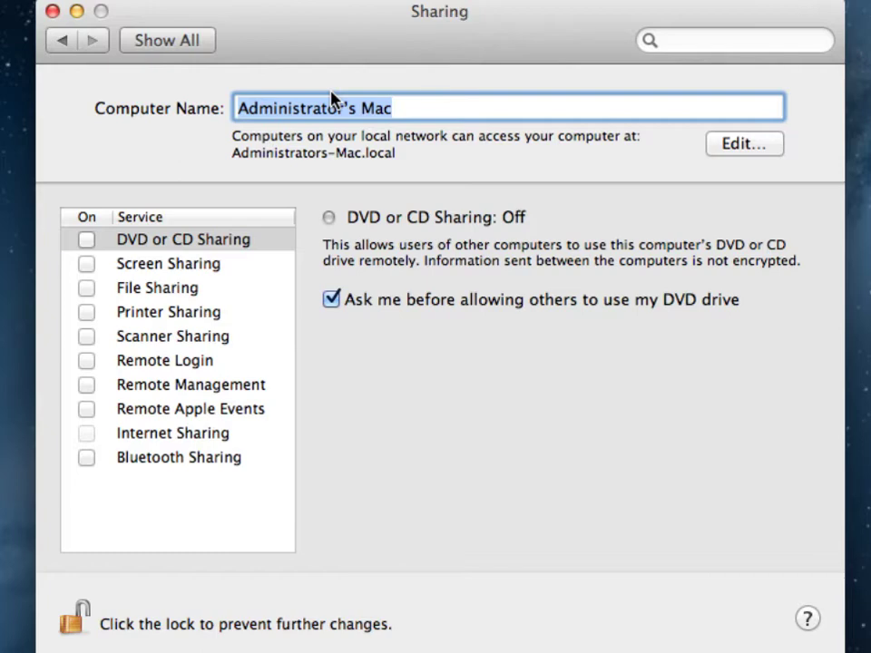
Rename the computer to somedesktop and turn on Remote Login
{"action": "type", "text": "somedesktop"}
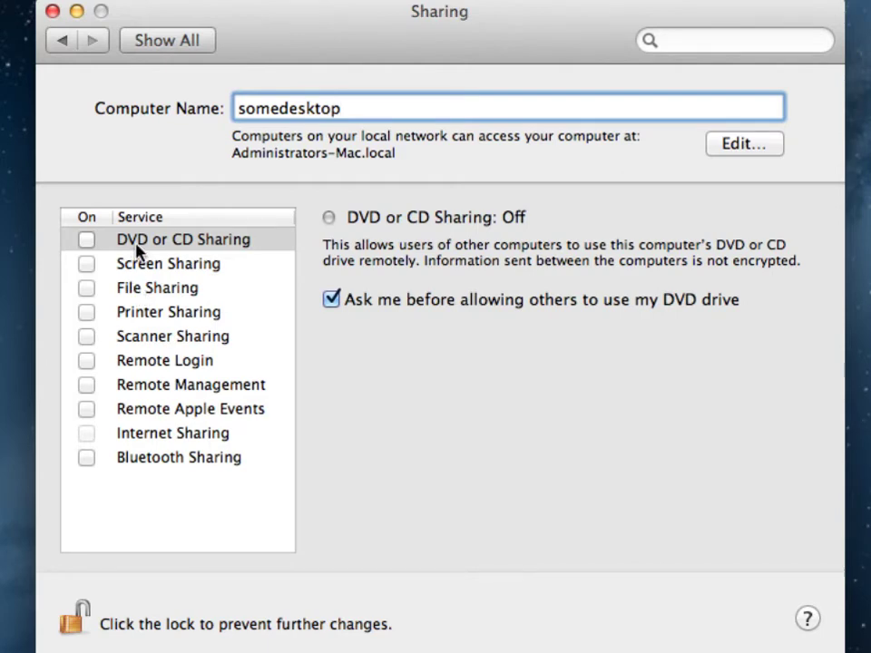
{"action": "left_click", "coordinate": [87, 362]}
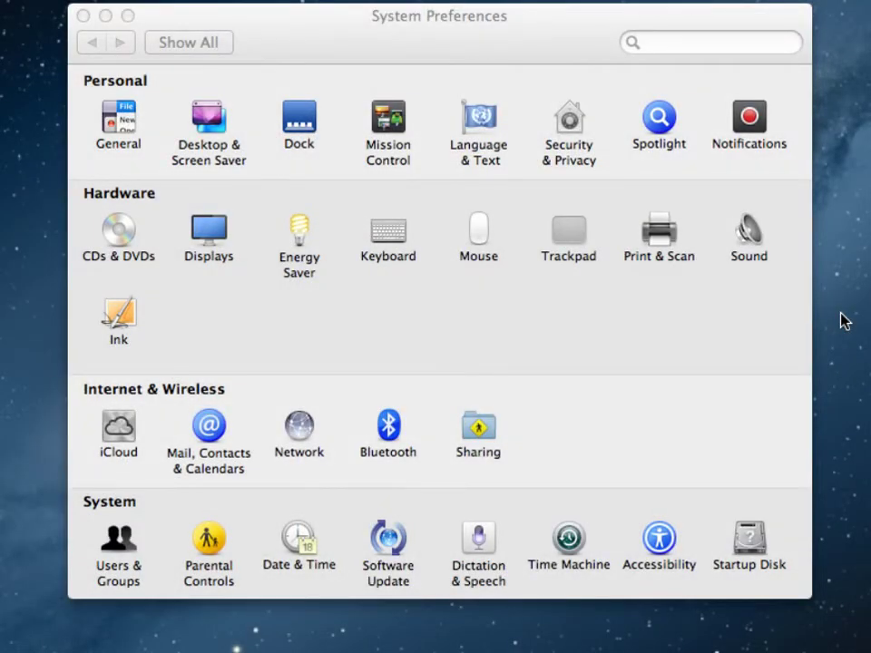
In Desktop & Screen Saver, change the screen saver start time from 20 to 5 minutes
{"action": "left_click", "coordinate": [193, 117]}
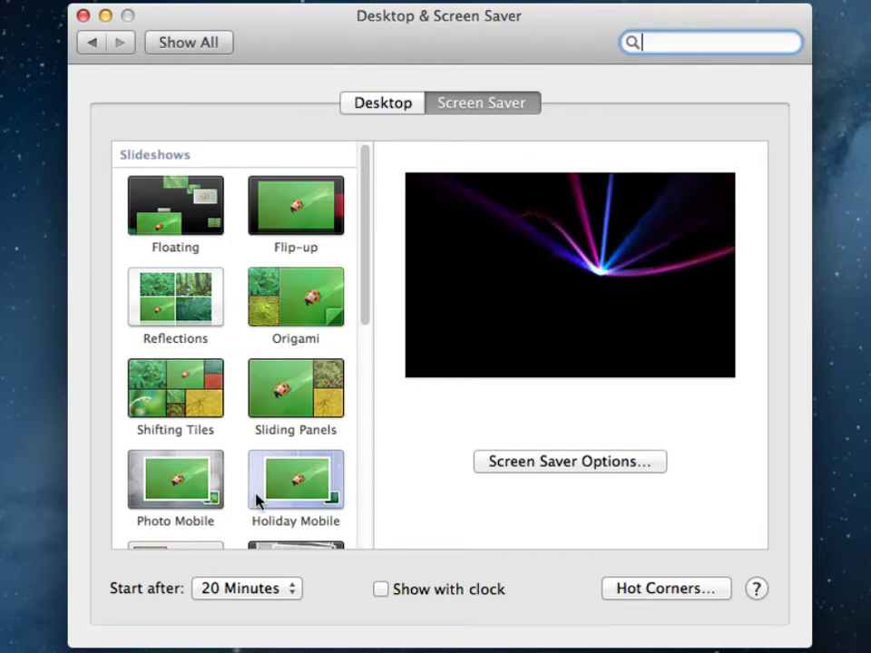
{"action": "left_click", "coordinate": [263, 581]}
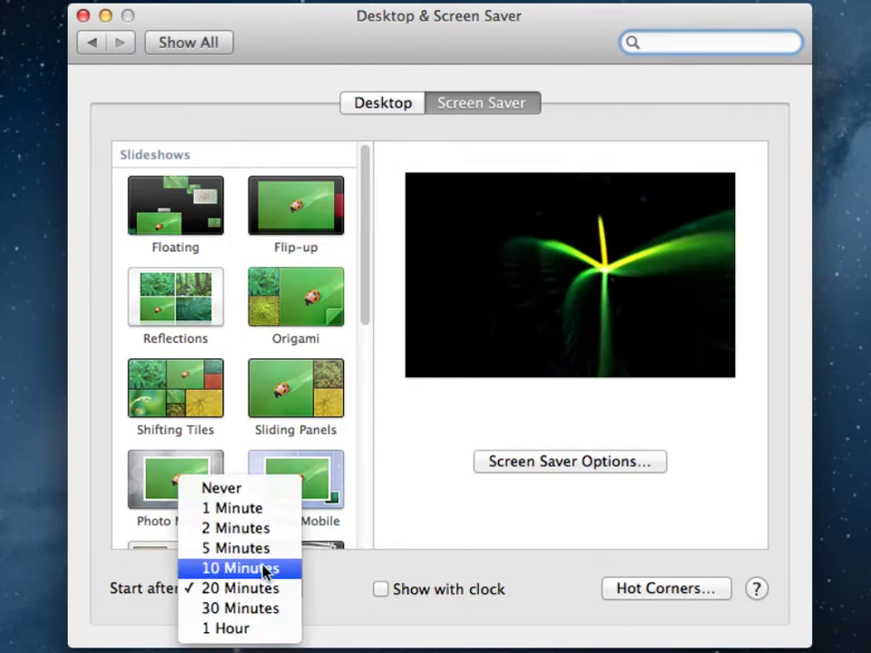
{"action": "left_click", "coordinate": [263, 548]}
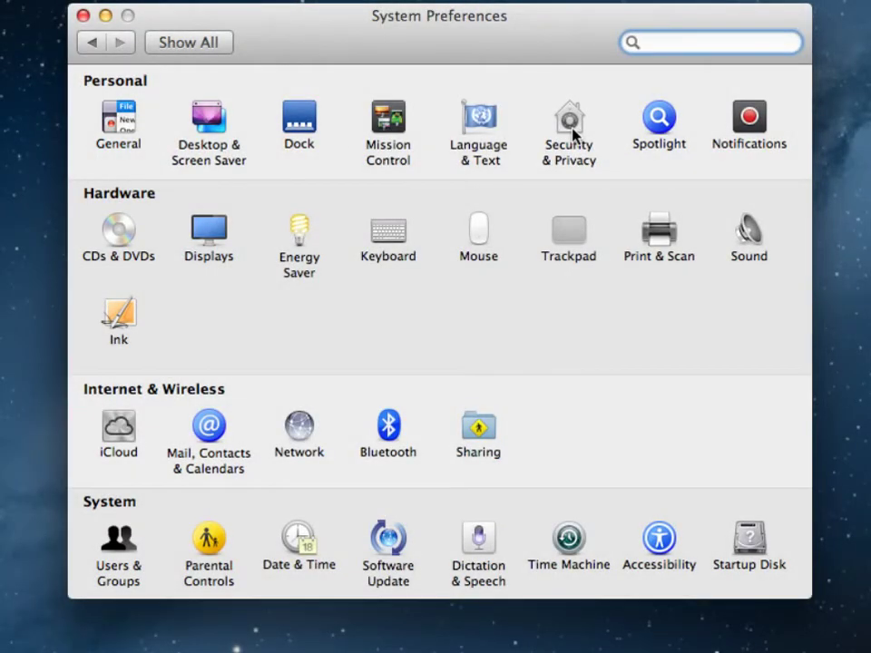
{"action": "left_click", "coordinate": [649, 136]}
{"action": "left_click", "coordinate": [392, 542]}
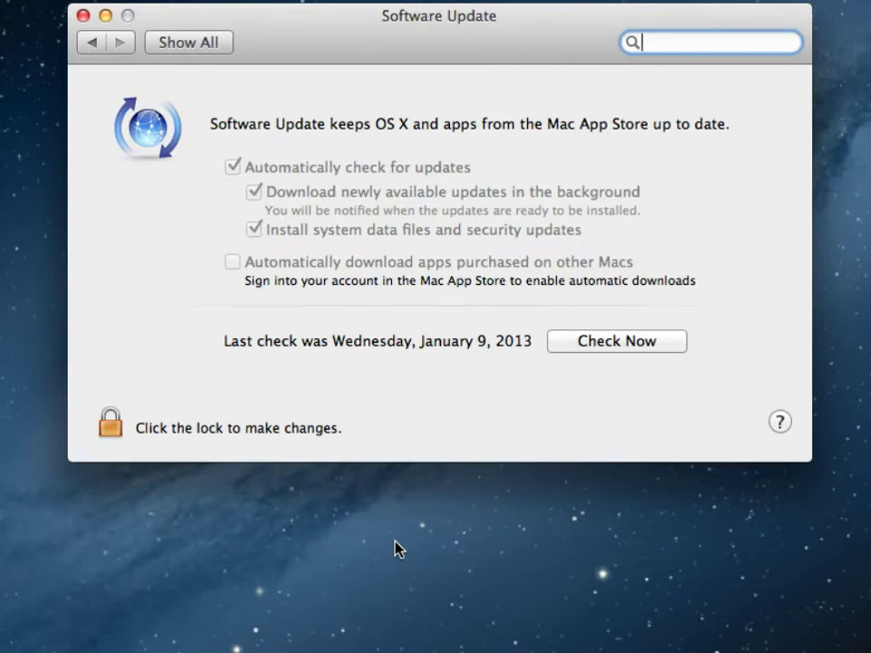
{"action": "left_click", "coordinate": [113, 432]}
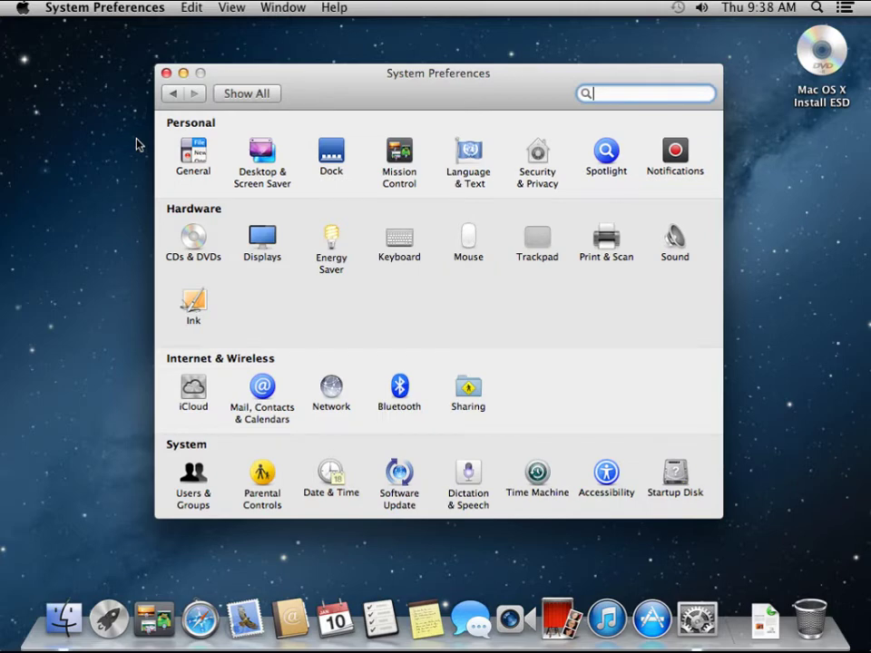
{"action": "left_click", "coordinate": [468, 470]}
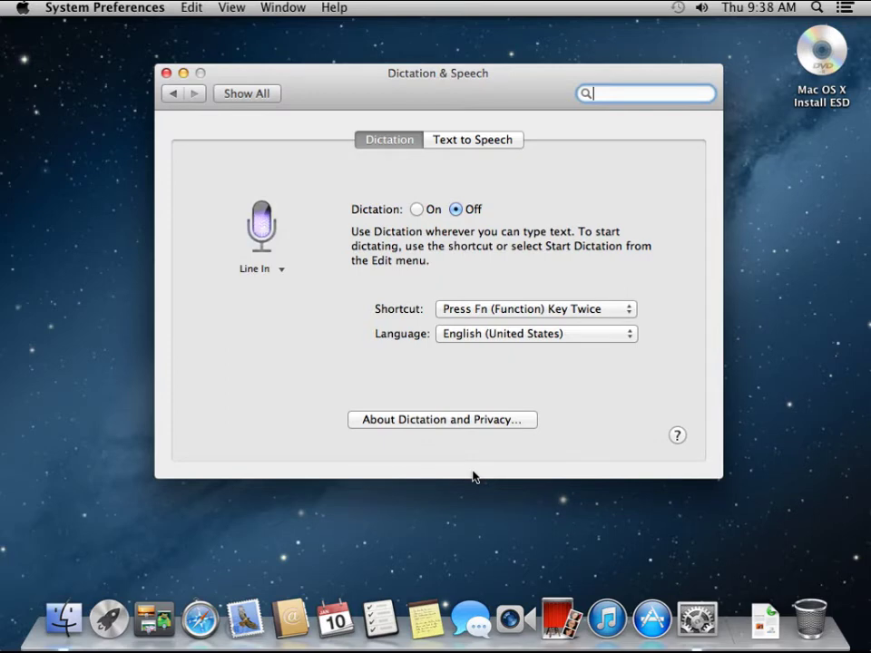
{"action": "left_click", "coordinate": [471, 309]}
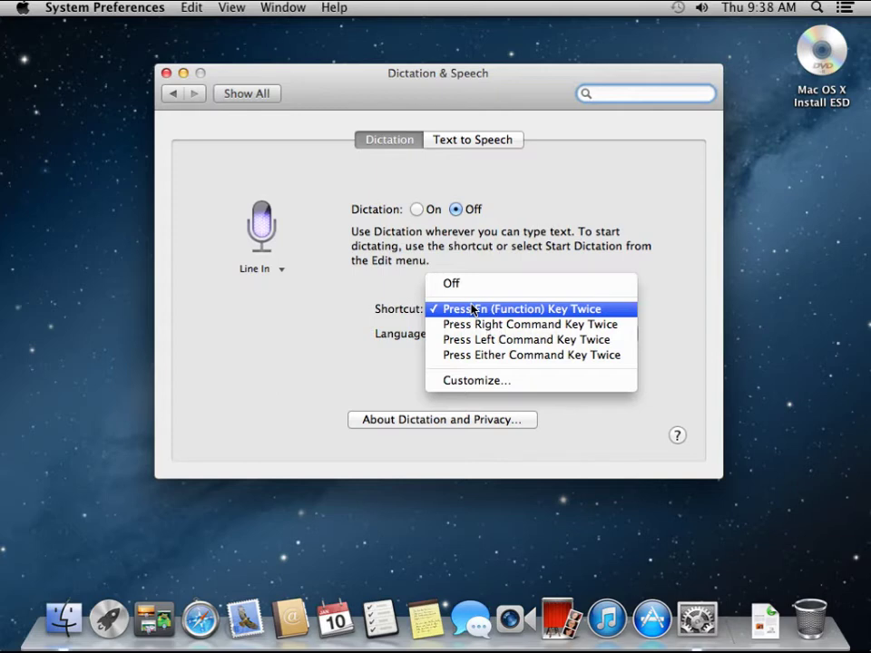
{"action": "left_click", "coordinate": [353, 375]}
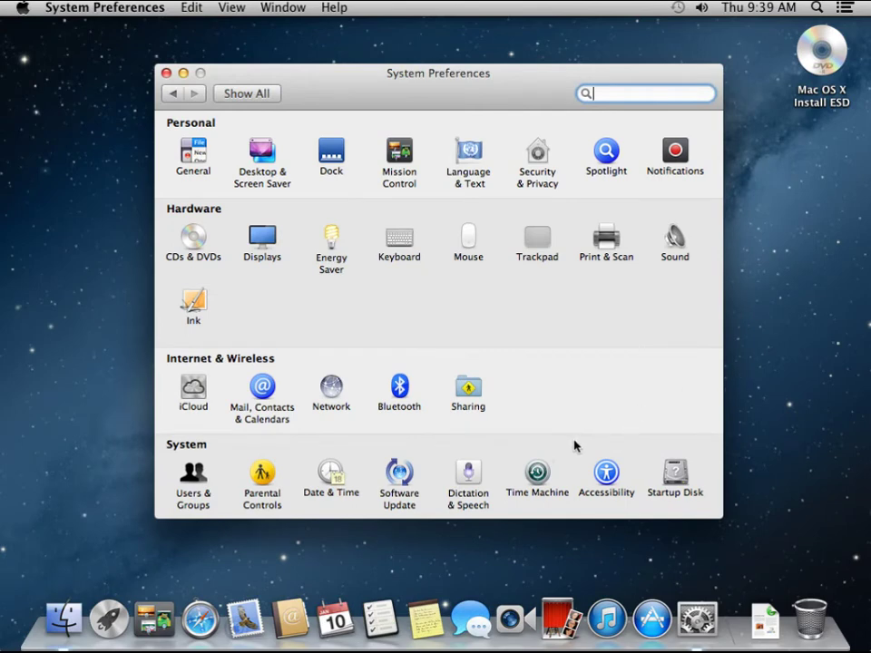
{"action": "left_click", "coordinate": [536, 471]}
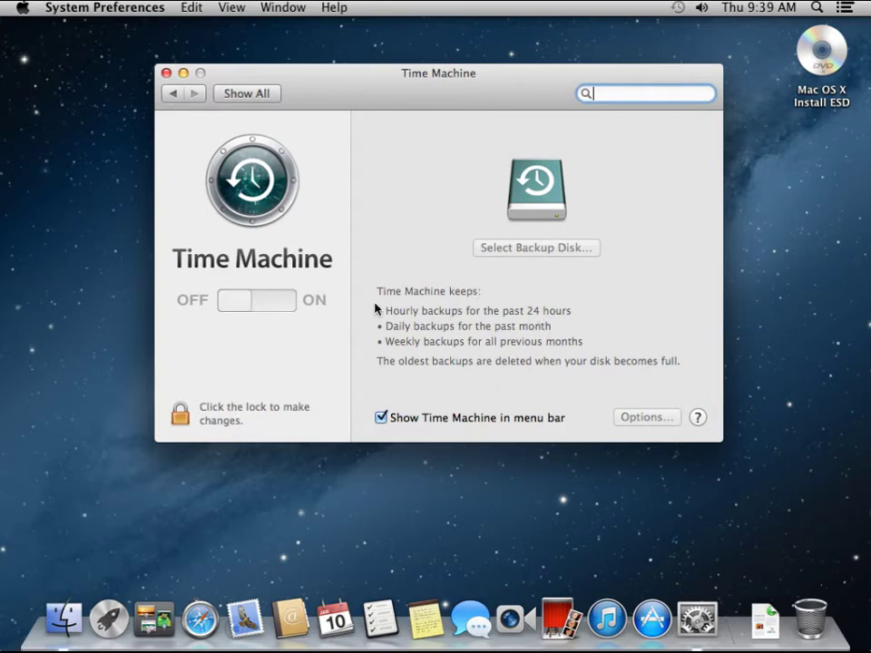
{"action": "left_click", "coordinate": [178, 415]}
{"action": "type", "text": "•••••••••••"}
{"action": "key", "text": "Return"}
{"action": "left_click", "coordinate": [541, 253]}
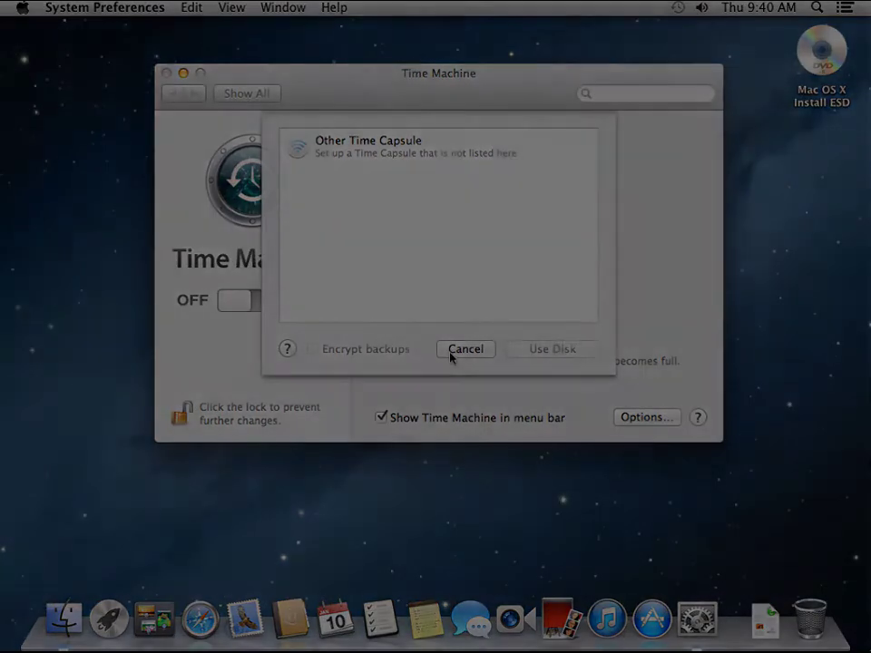
{"action": "left_click", "coordinate": [451, 354]}
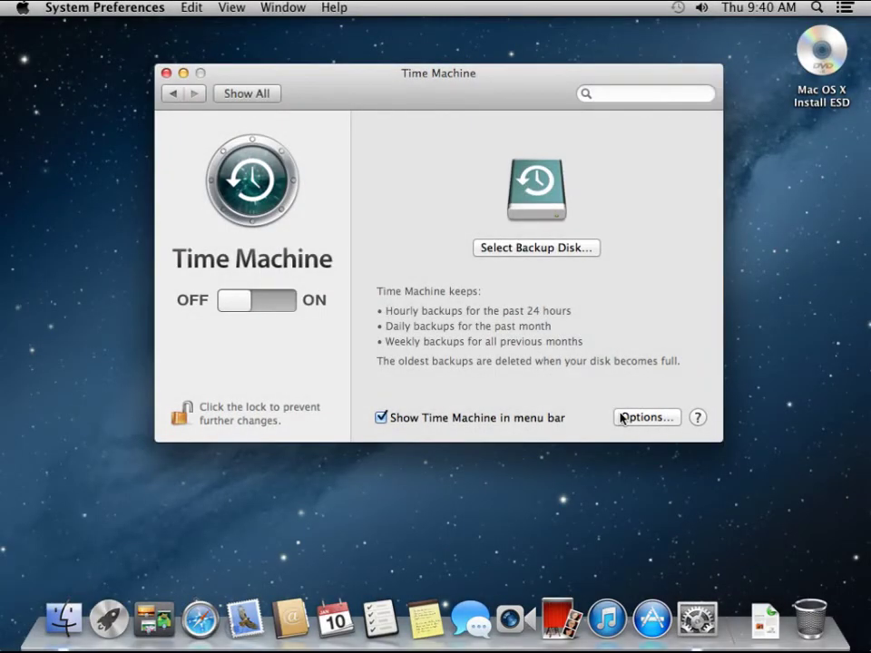
{"action": "left_click", "coordinate": [622, 417]}
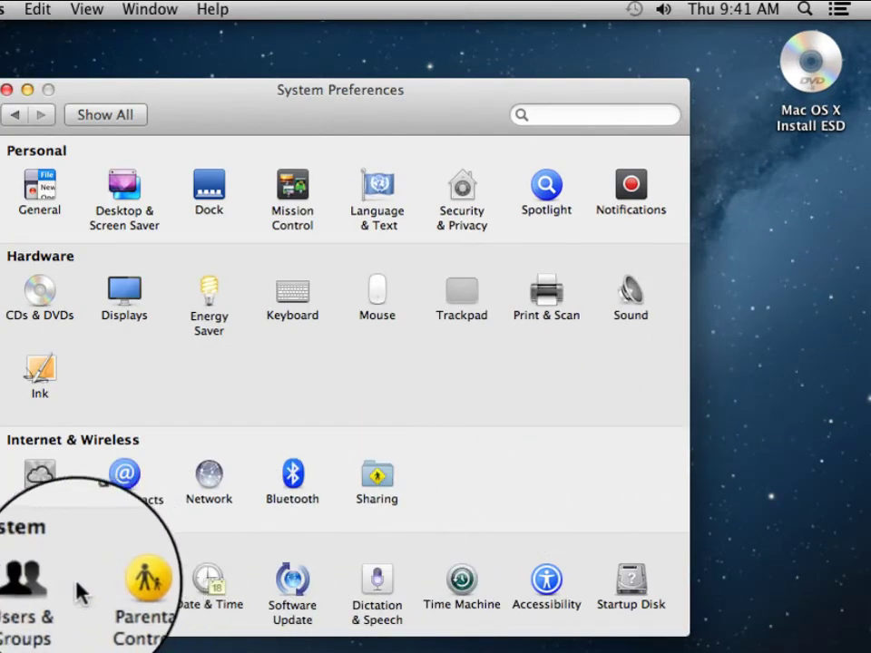
Add a new account with full name 'user' and the auto-filled account name, then enter and verify its password
{"action": "left_click", "coordinate": [45, 583]}
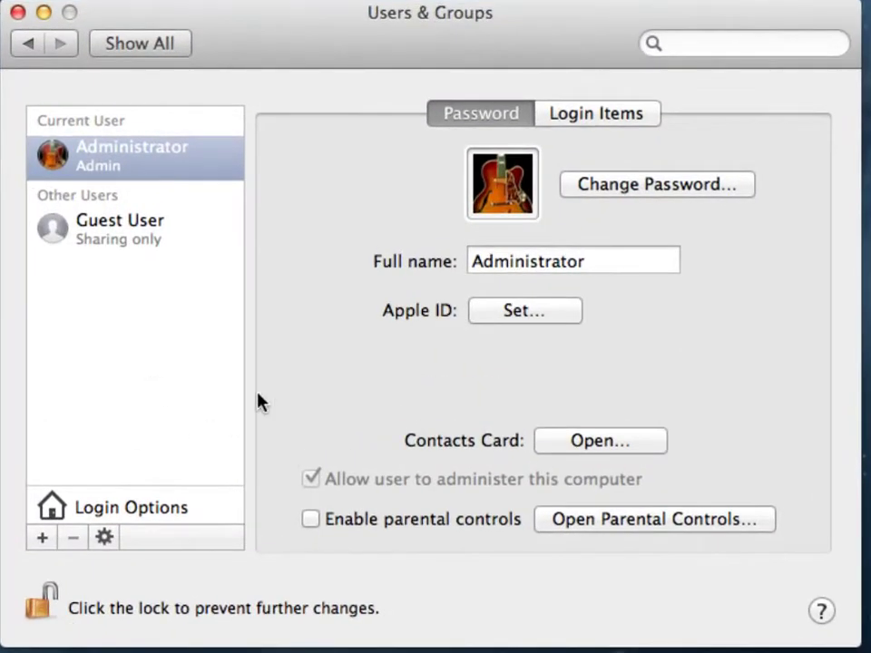
{"action": "left_click", "coordinate": [41, 538]}
{"action": "type", "text": "user"}
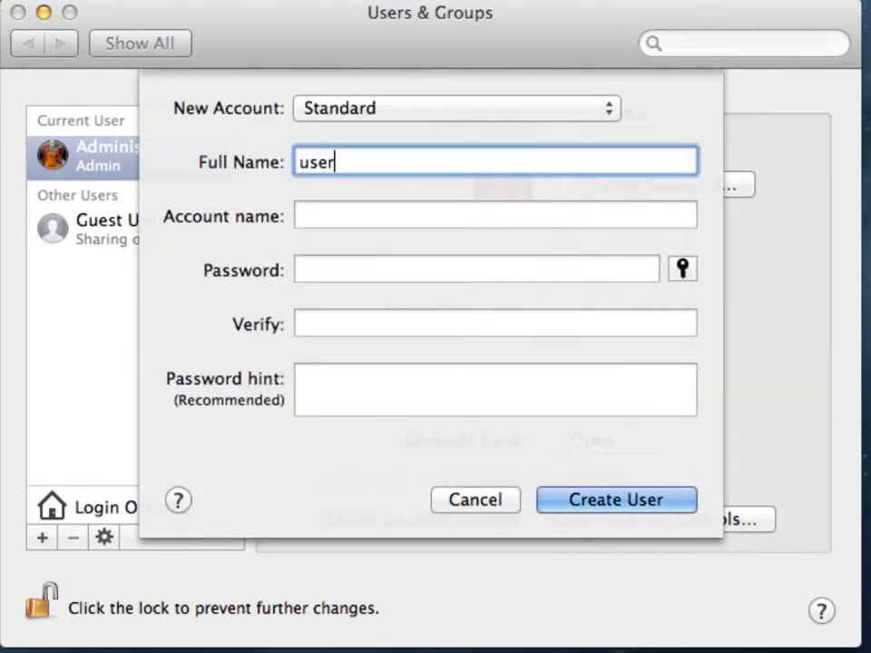
{"action": "key", "text": "Tab"}
{"action": "key", "text": "Tab"}
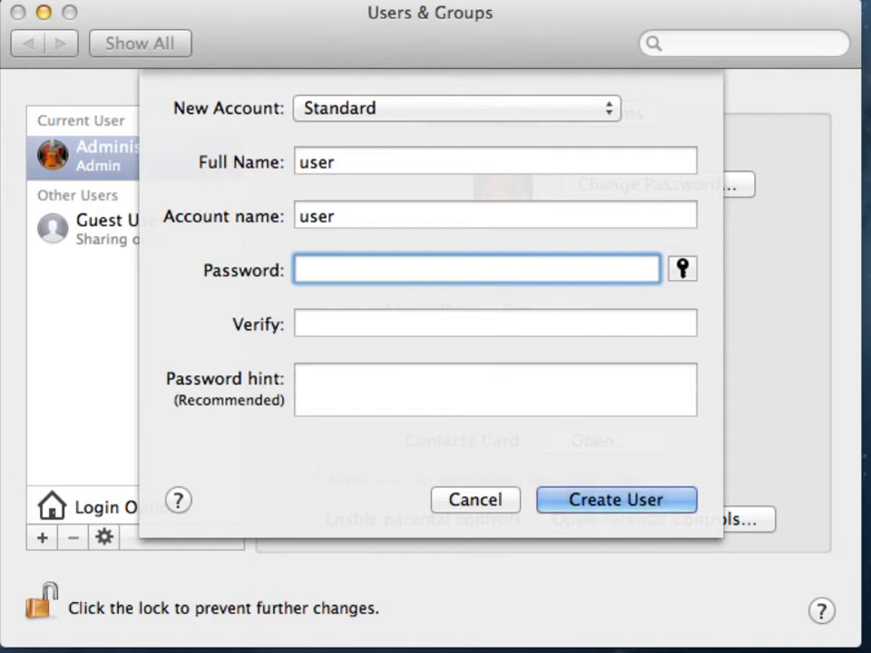
{"action": "type", "text": "user********"}
{"action": "key", "text": "Tab"}
{"action": "type", "text": "************"}
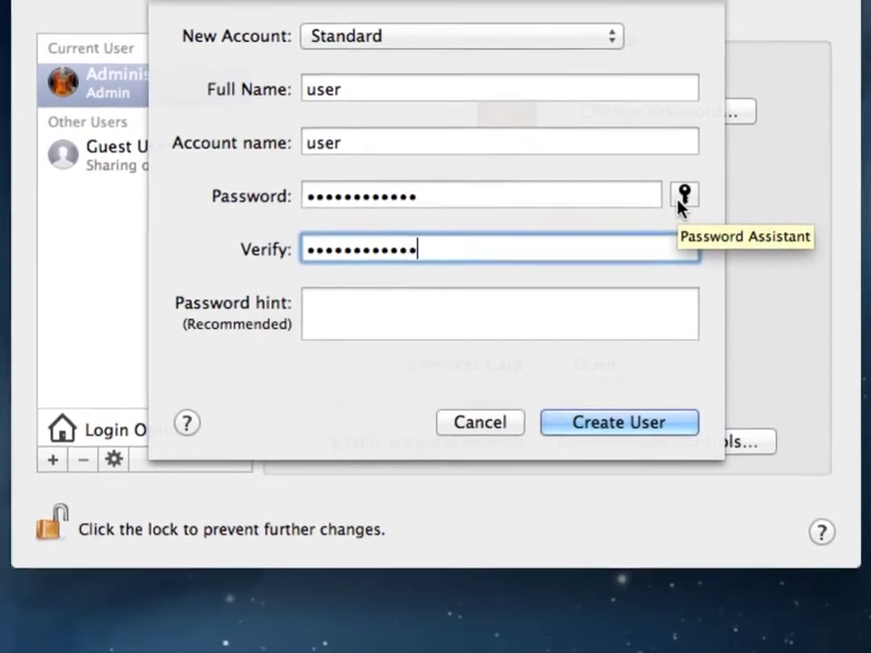
Check the new account's password strength with Password Assistant
{"action": "left_click", "coordinate": [681, 273]}
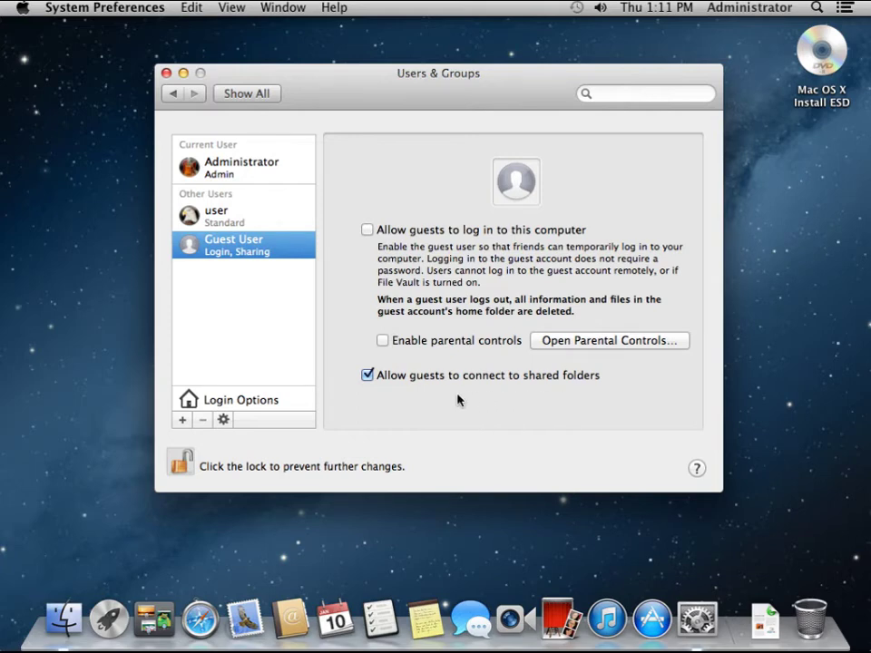
For Guest User, turn off shared-folder access and allow guests to log in to this computer
{"action": "left_click", "coordinate": [367, 375]}
{"action": "left_click", "coordinate": [367, 230]}
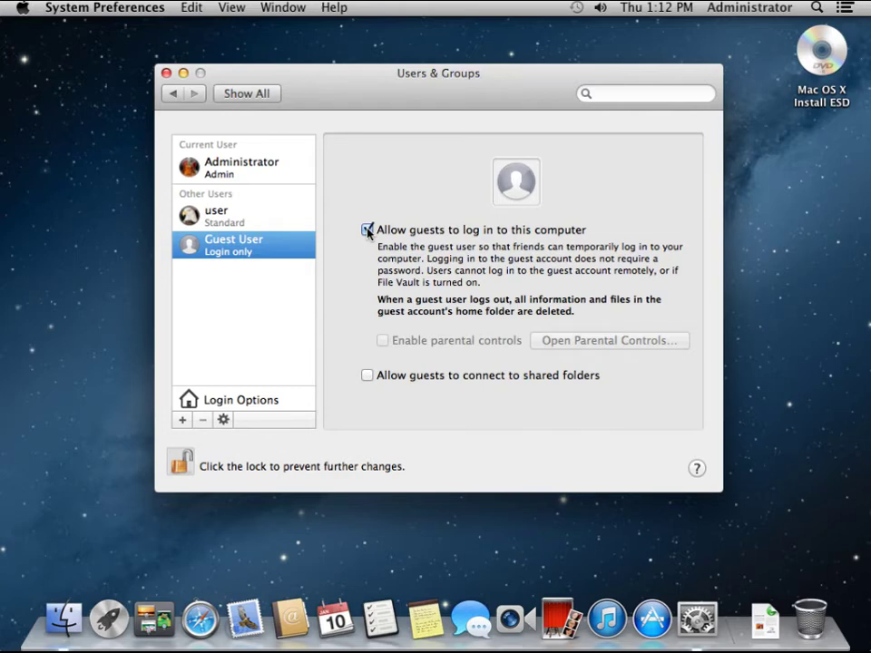
{"action": "left_click", "coordinate": [136, 515]}
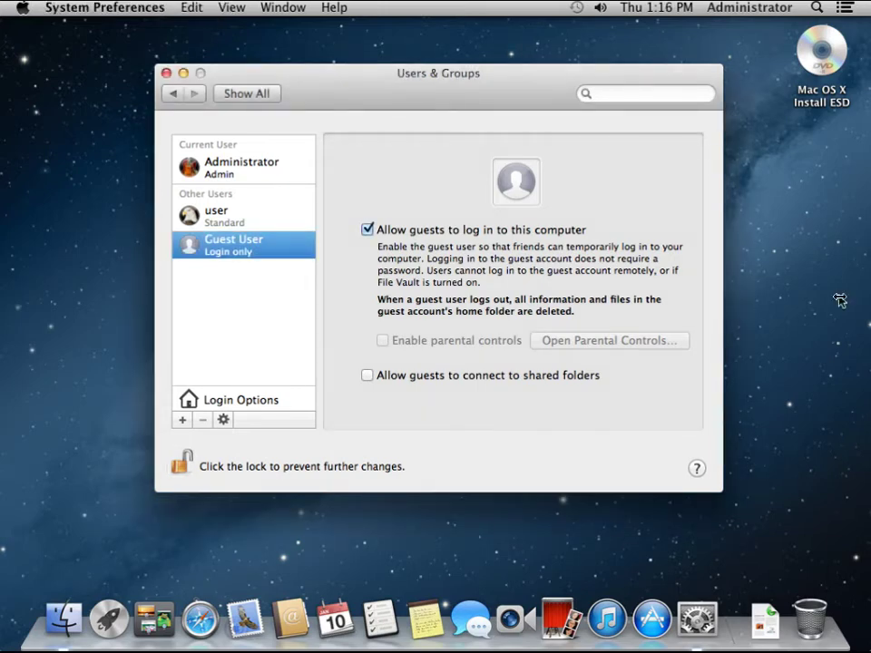
In Login Options, list users at login, hide password hints, and check the fast user switching menu
{"action": "left_click", "coordinate": [261, 402]}
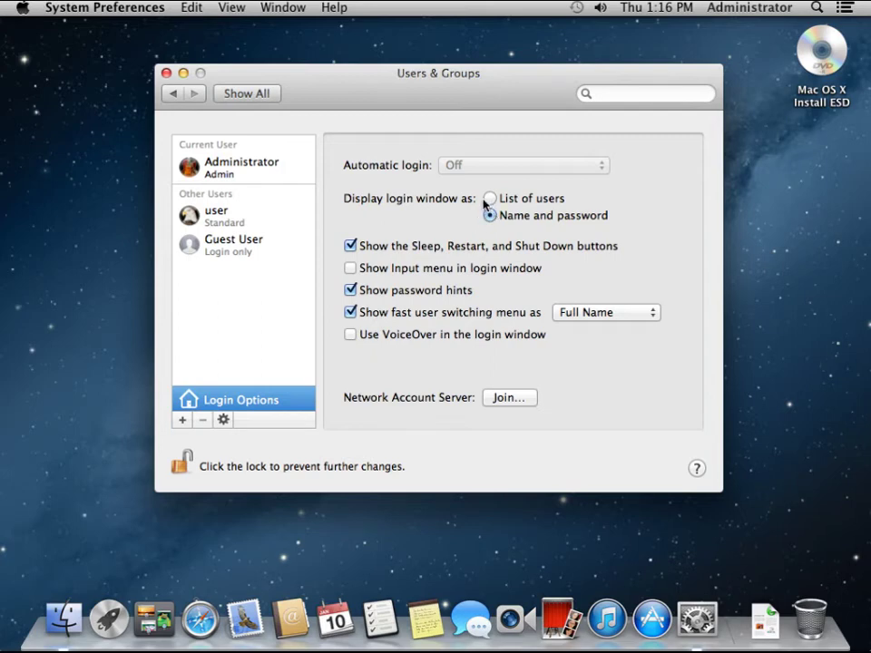
{"action": "left_click", "coordinate": [488, 199]}
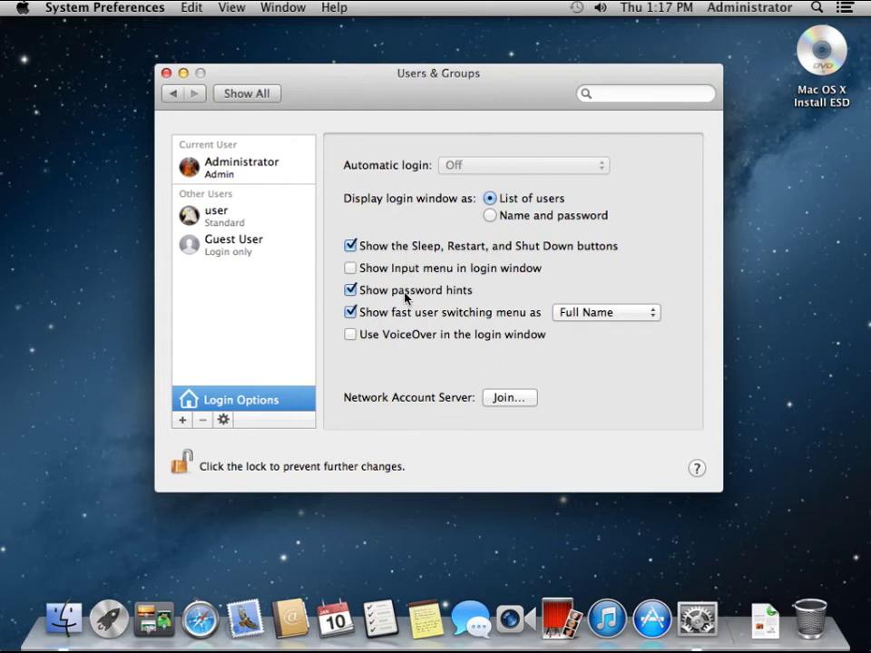
{"action": "left_click", "coordinate": [350, 292]}
{"action": "left_click", "coordinate": [722, 8]}
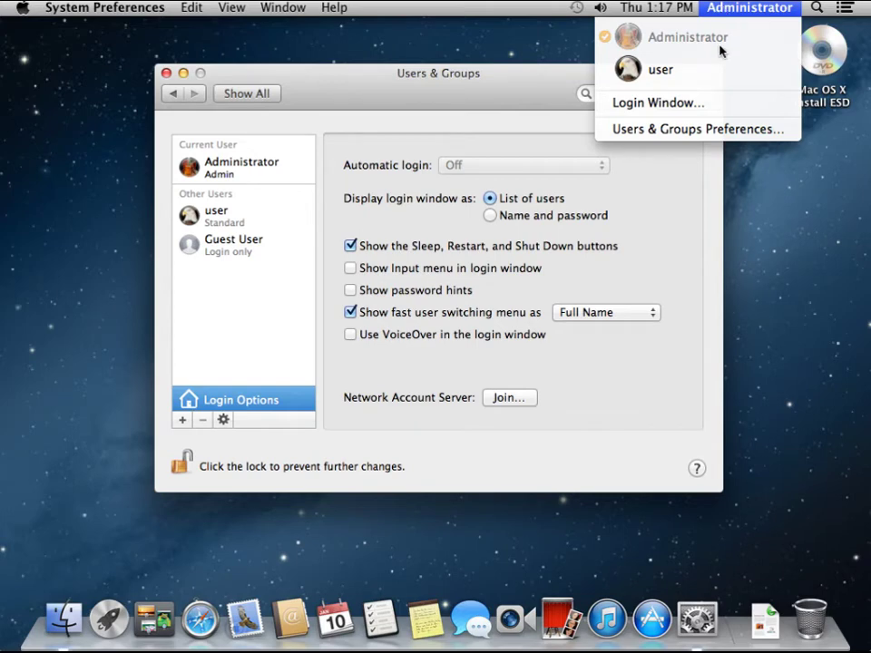
{"action": "left_click", "coordinate": [682, 208]}
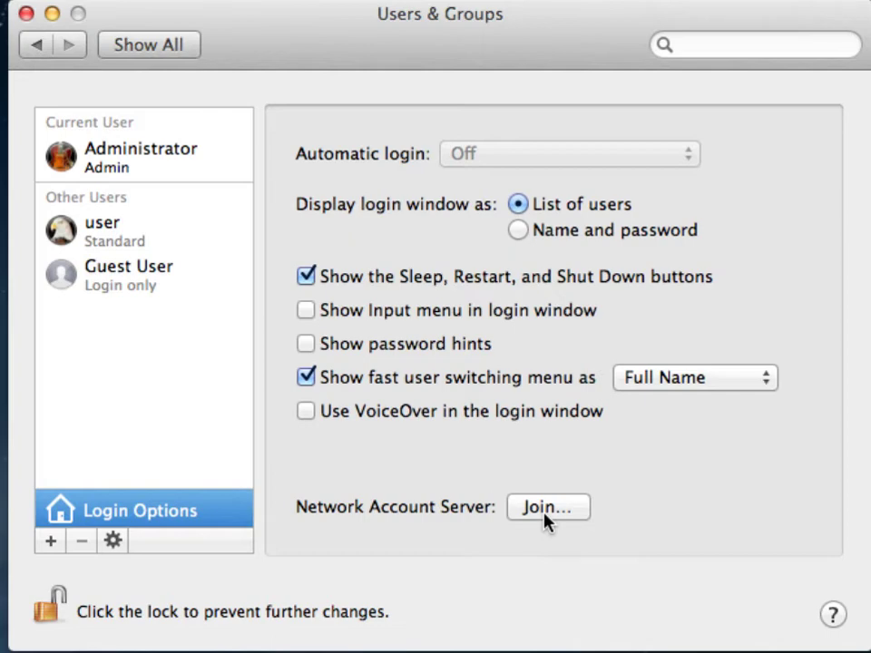
Leave network account servers unjoined and choose Set Master Password from the action menu
{"action": "left_click", "coordinate": [547, 508]}
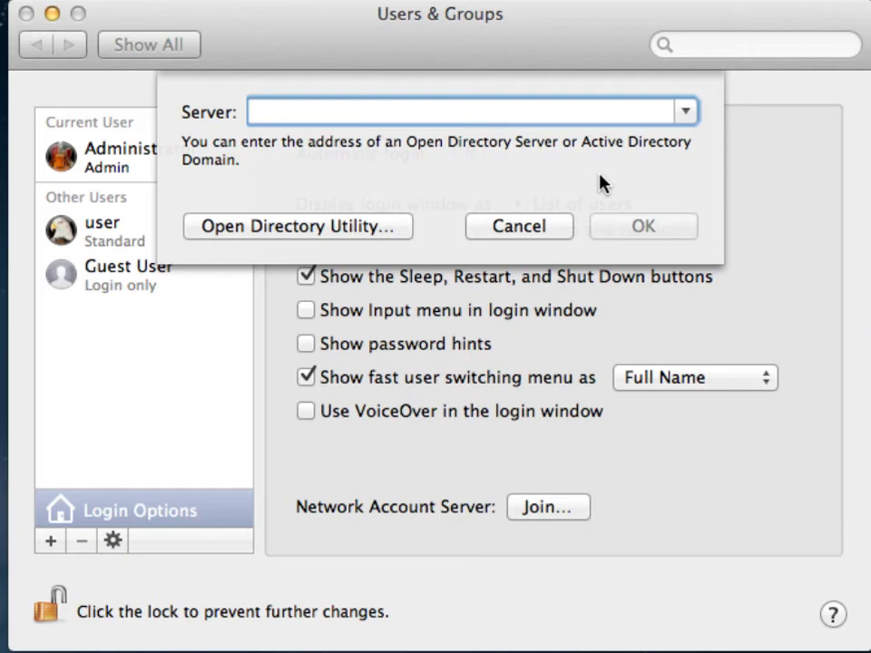
{"action": "key", "text": "Escape"}
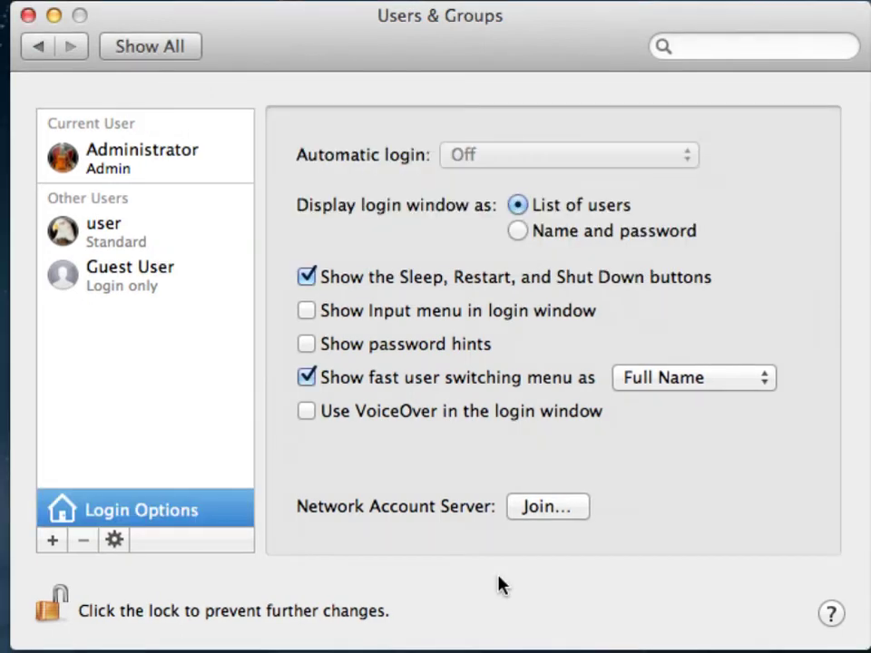
{"action": "left_click", "coordinate": [115, 542]}
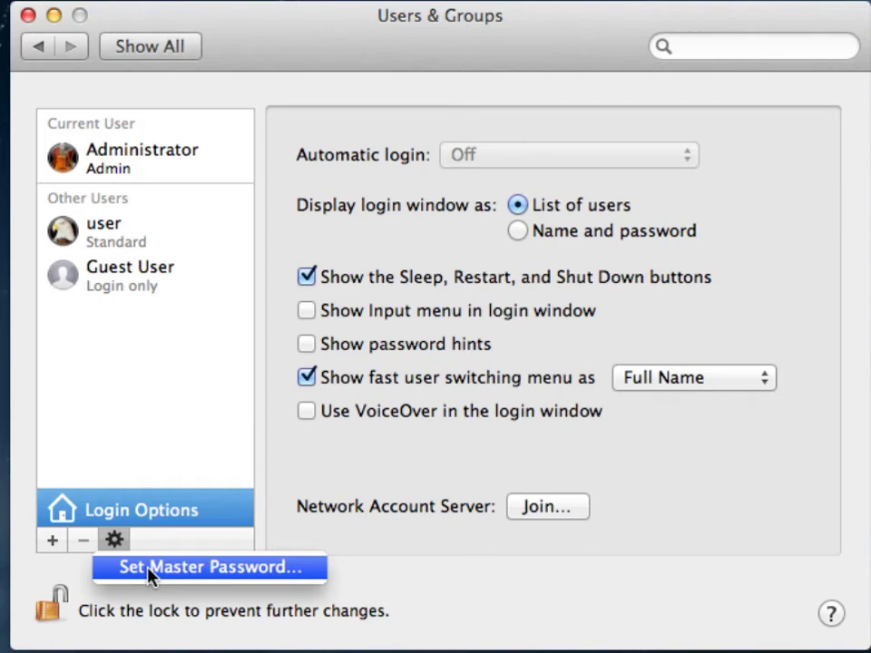
{"action": "left_click", "coordinate": [150, 569]}
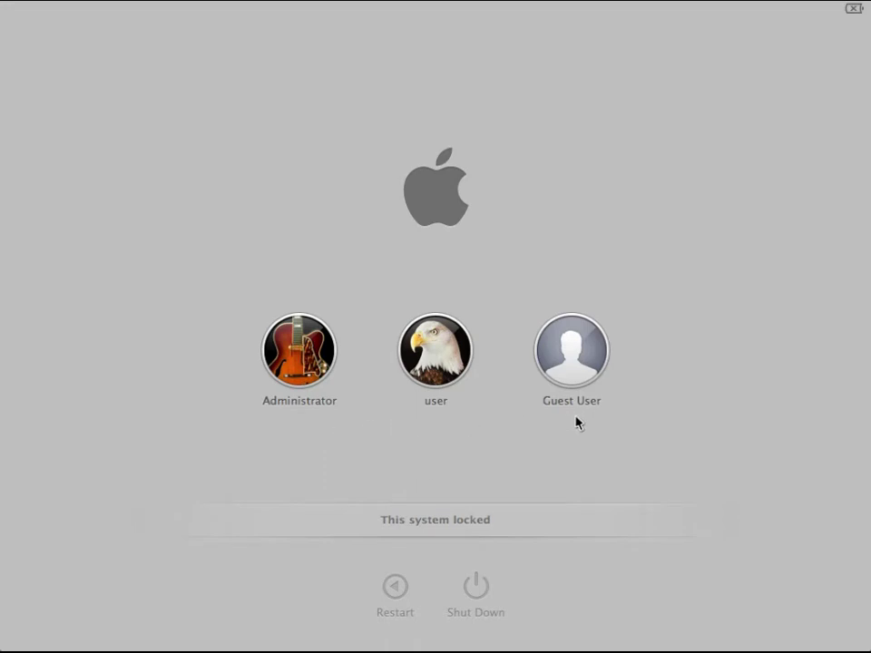
Pick Guest User at the login window and accept restarting into the Safari-only system
{"action": "left_click", "coordinate": [575, 366]}
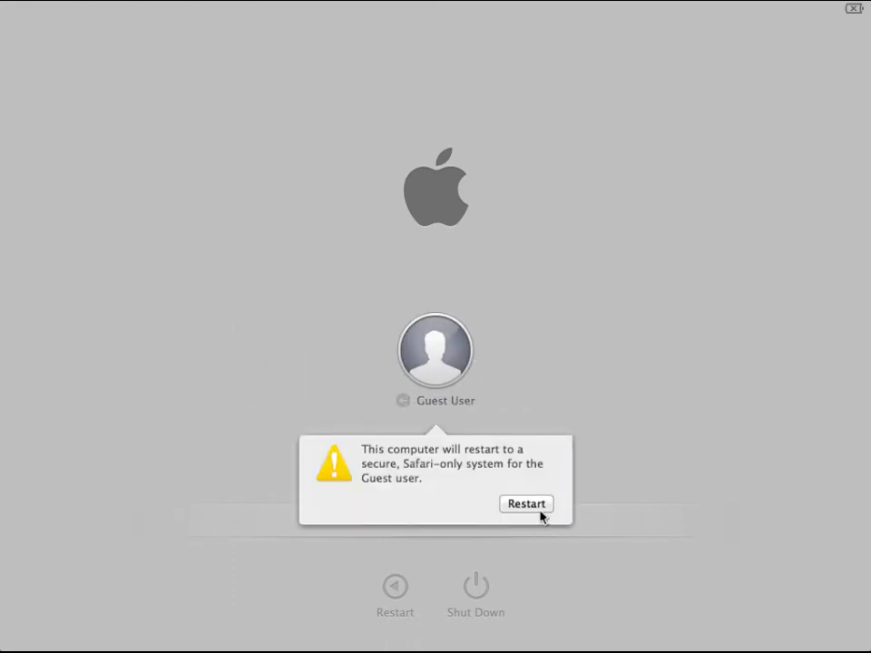
{"action": "left_click", "coordinate": [541, 512]}
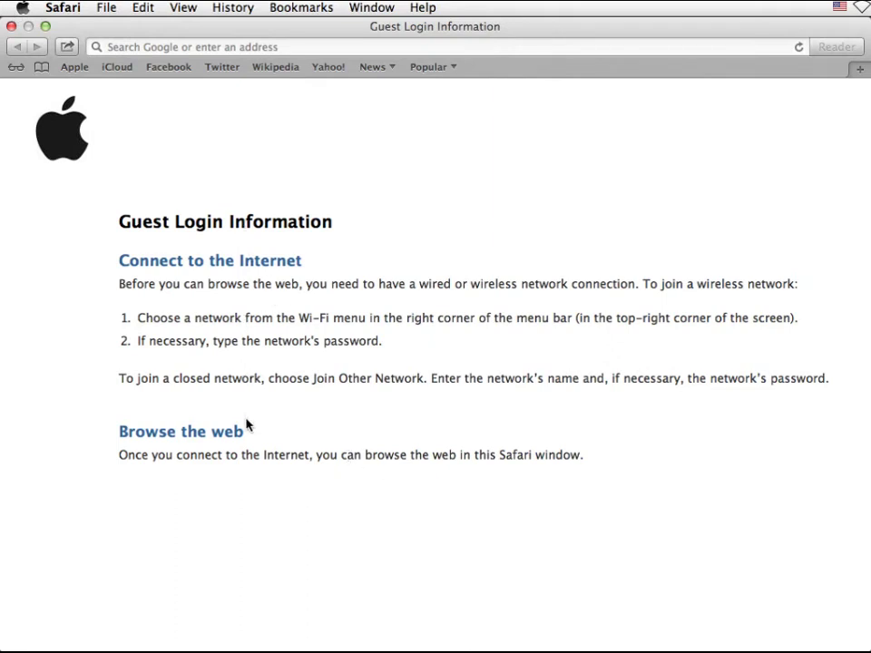
Load yahoo.com in Safari and move the browser window back into place
{"action": "left_click", "coordinate": [273, 47]}
{"action": "type", "text": "yaho"}
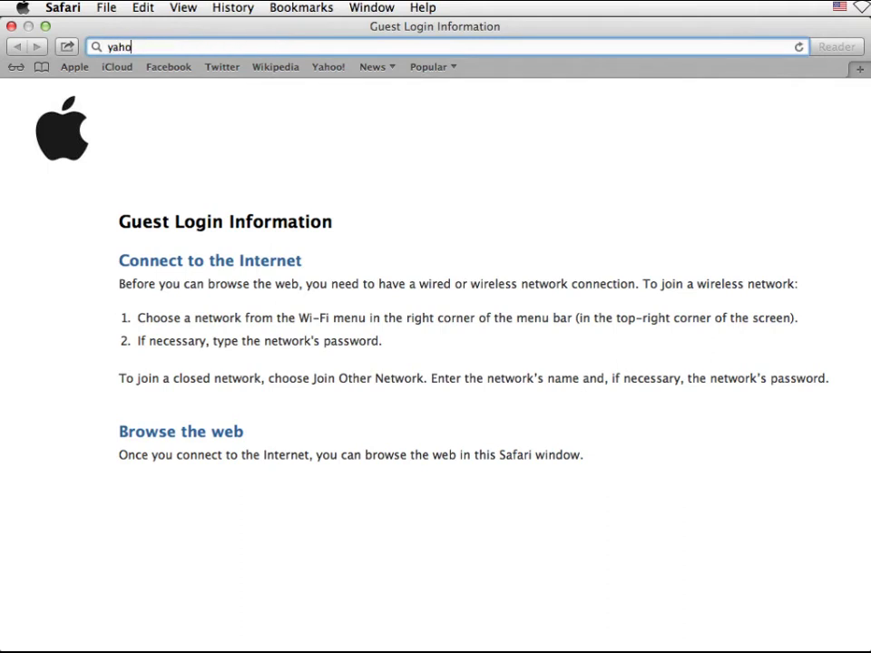
{"action": "type", "text": "o.com"}
{"action": "key", "text": "Return"}
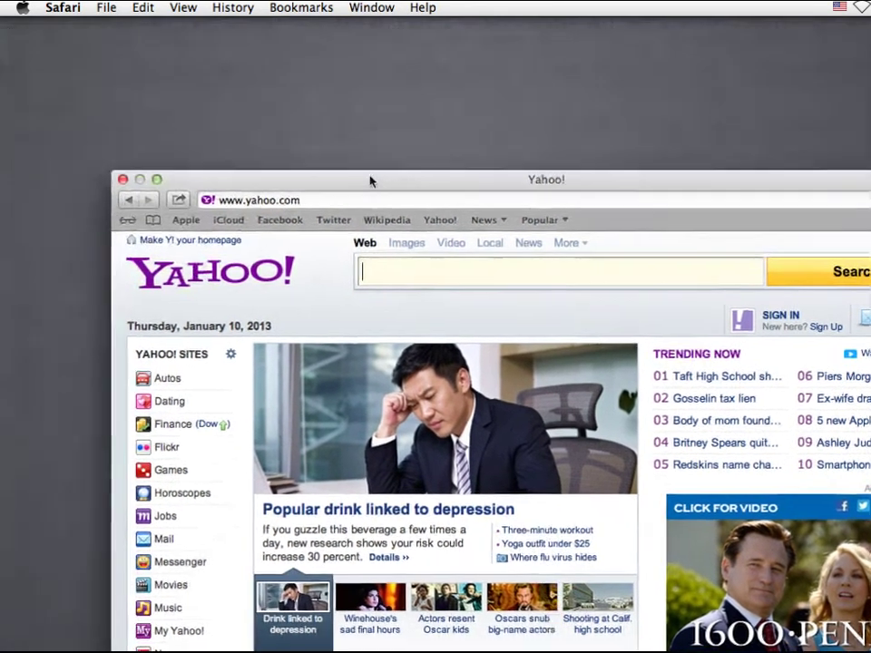
{"action": "left_click_drag", "start_coordinate": [376, 195], "coordinate": [257, 27]}
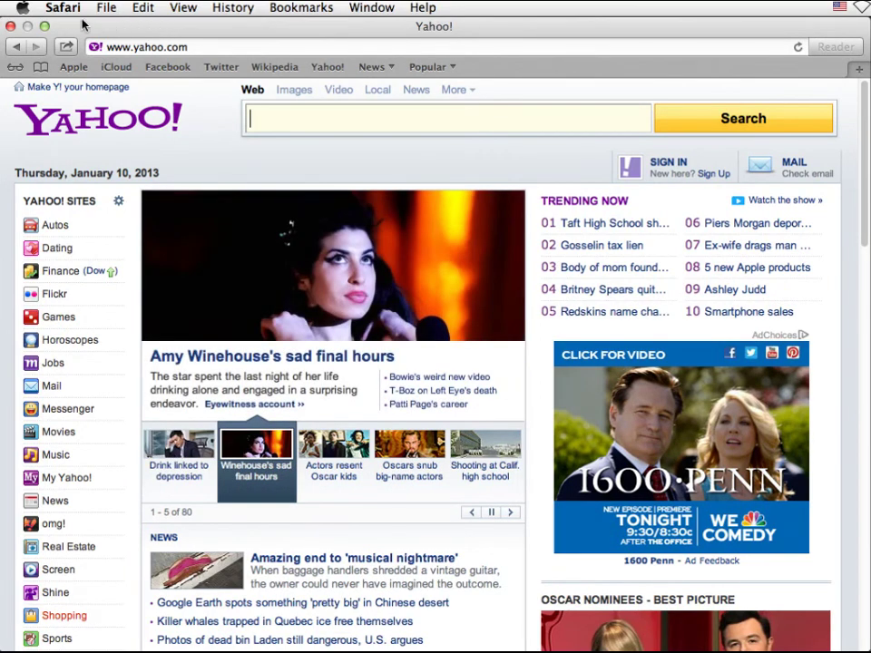
Restart the Mac from the Apple menu to end the guest session
{"action": "left_click", "coordinate": [23, 8]}
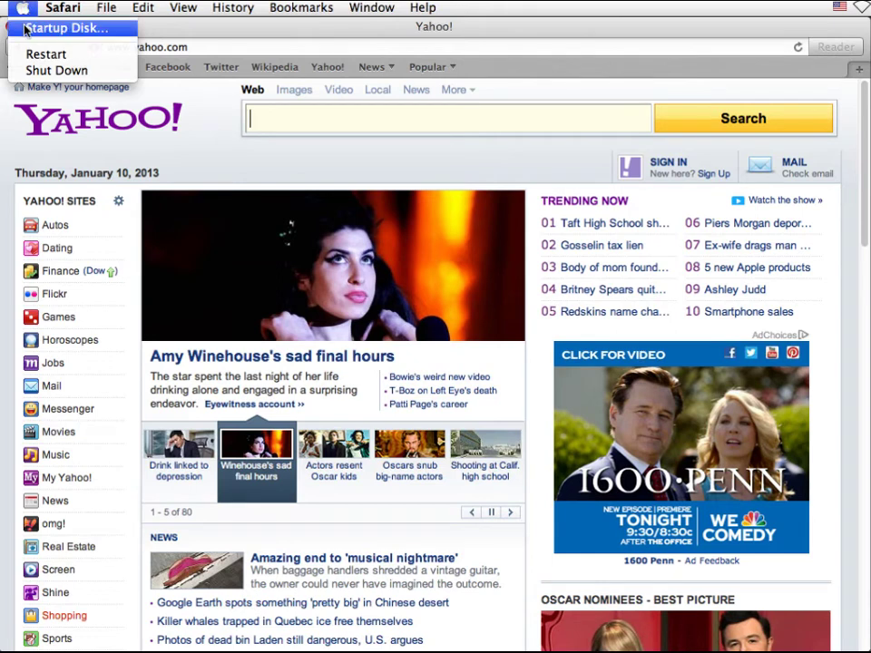
{"action": "left_click", "coordinate": [26, 29]}
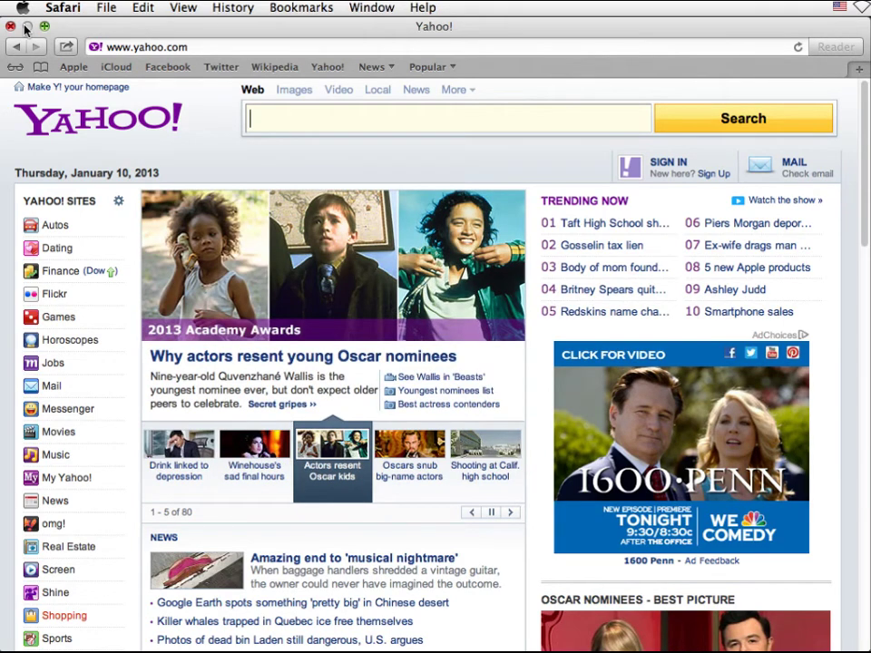
{"action": "left_click", "coordinate": [21, 9]}
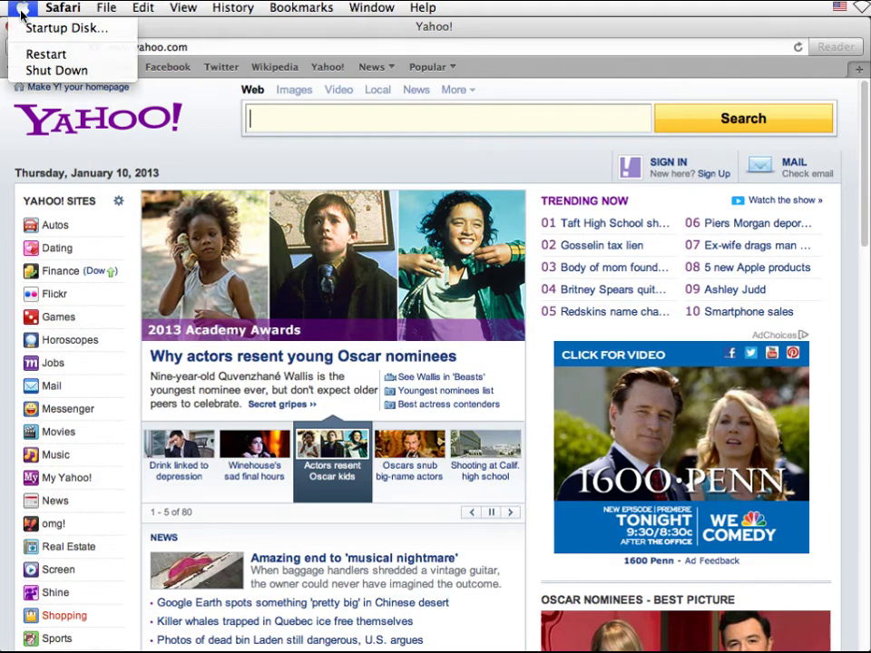
{"action": "left_click", "coordinate": [30, 54]}
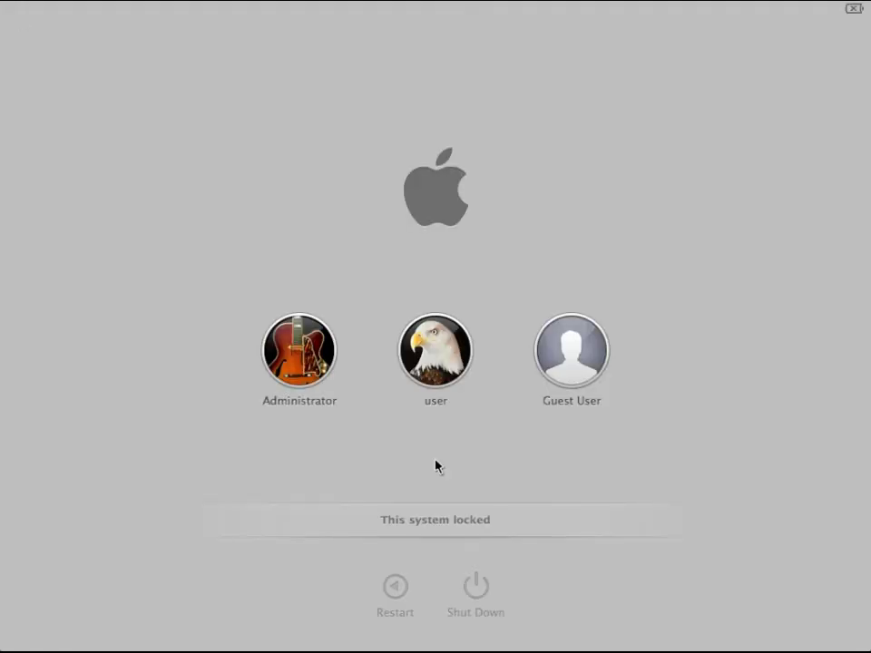
Log in to the 'user' account by entering its password
{"action": "left_click", "coordinate": [430, 372]}
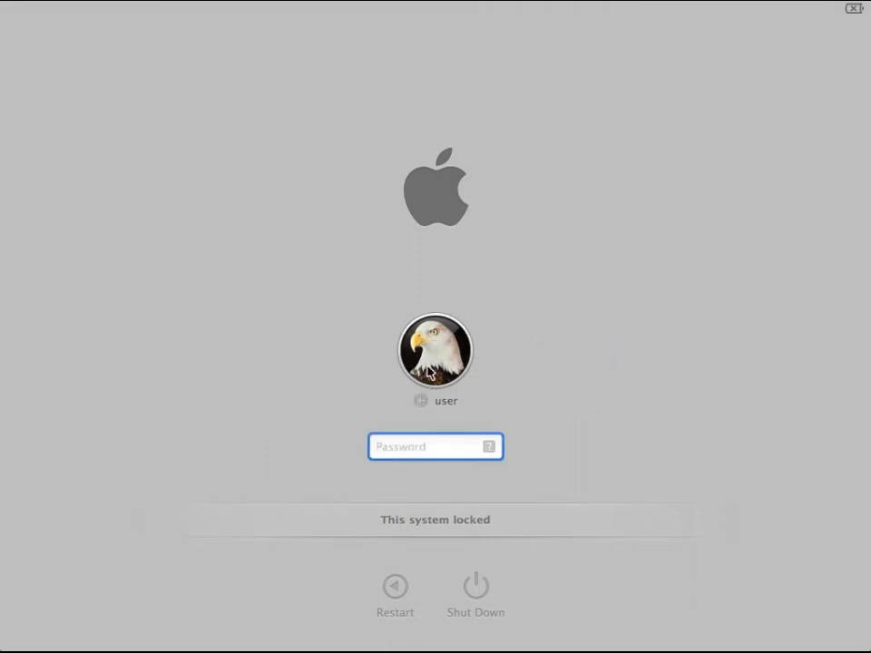
{"action": "type", "text": "****"}
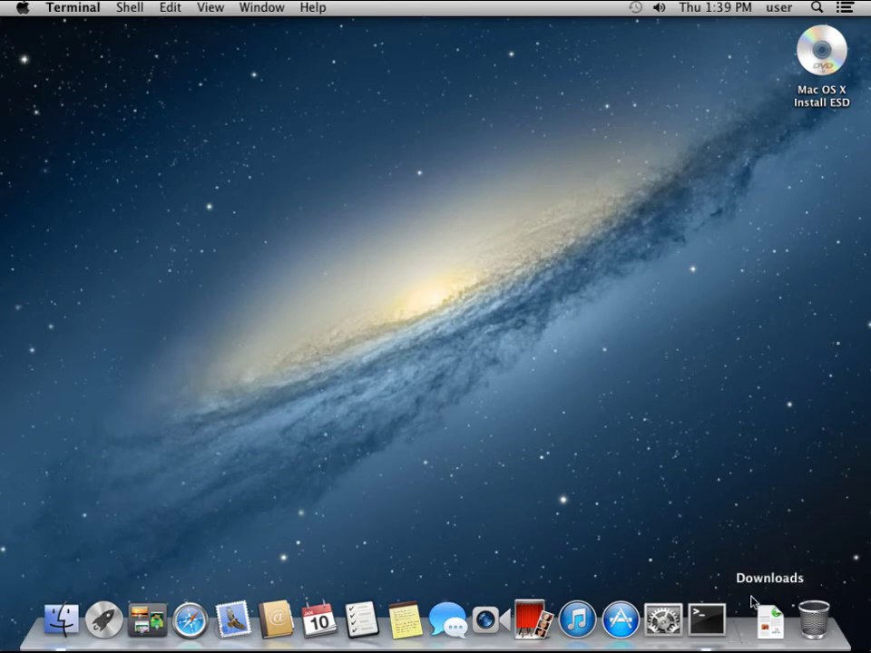
Try 'sudo ls' in a new Terminal window as the standard user, which fails
{"action": "left_click", "coordinate": [716, 616]}
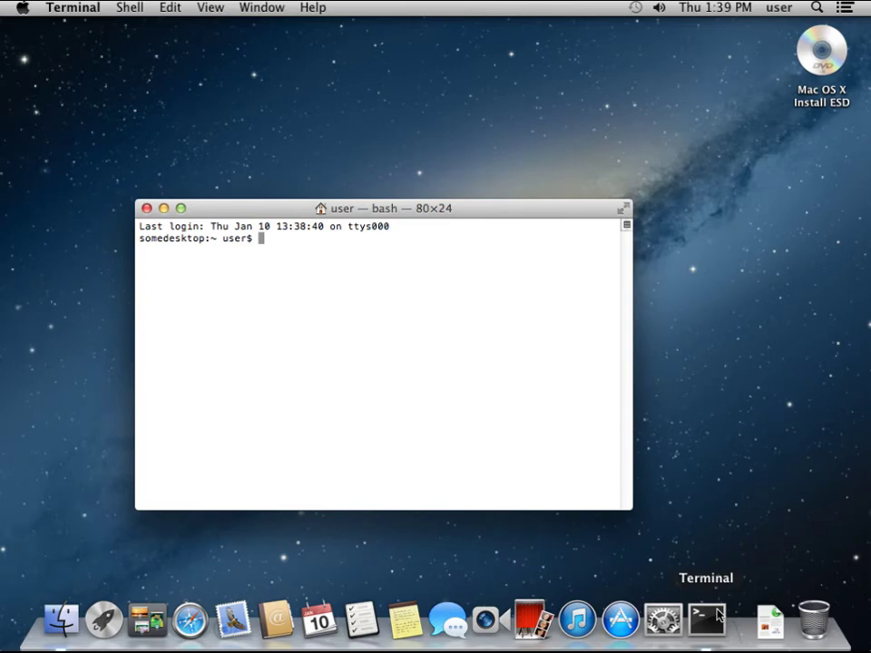
{"action": "type", "text": "sudo ls"}
{"action": "key", "text": "Return"}
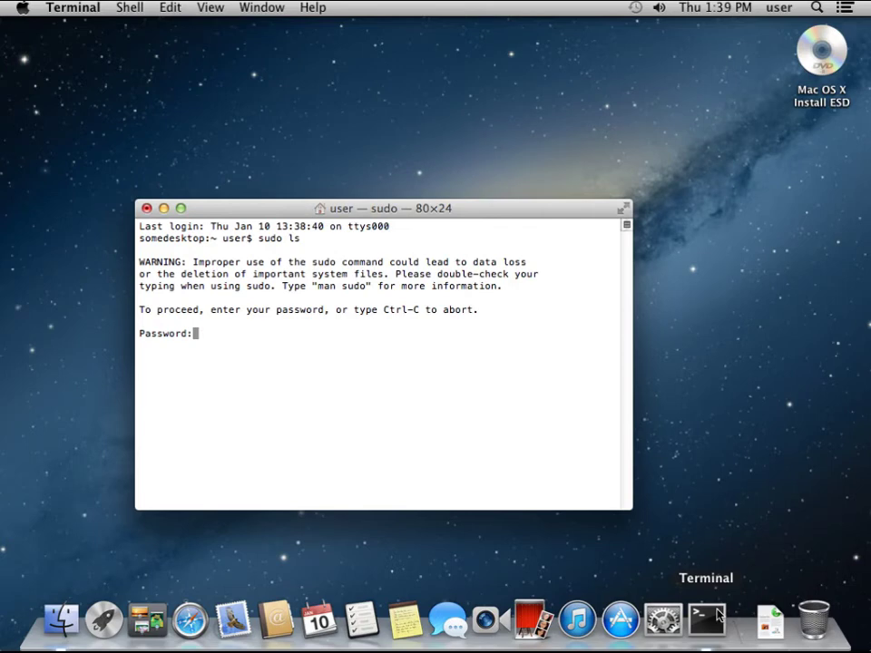
{"action": "key", "text": "Return"}
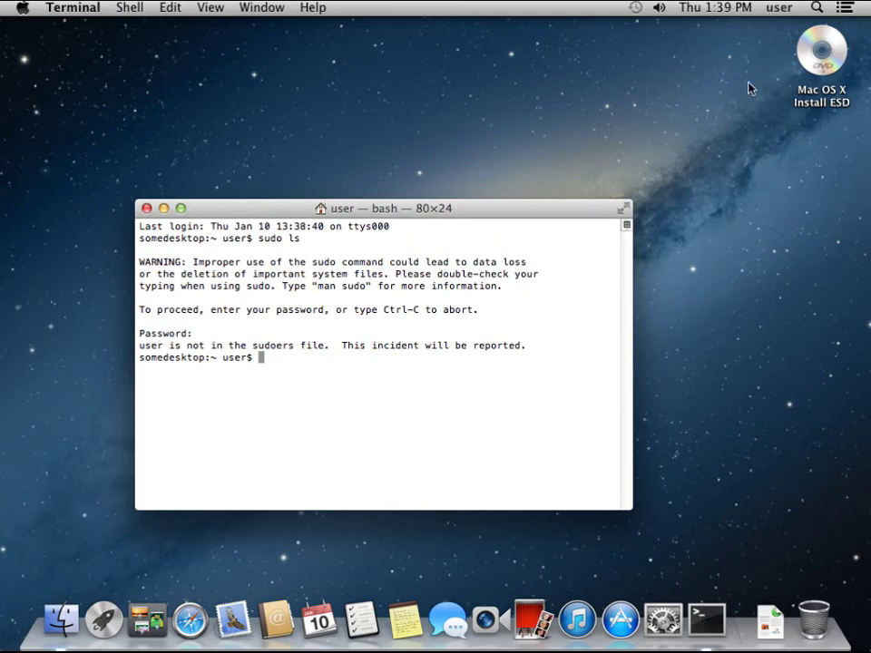
{"action": "left_click", "coordinate": [770, 11]}
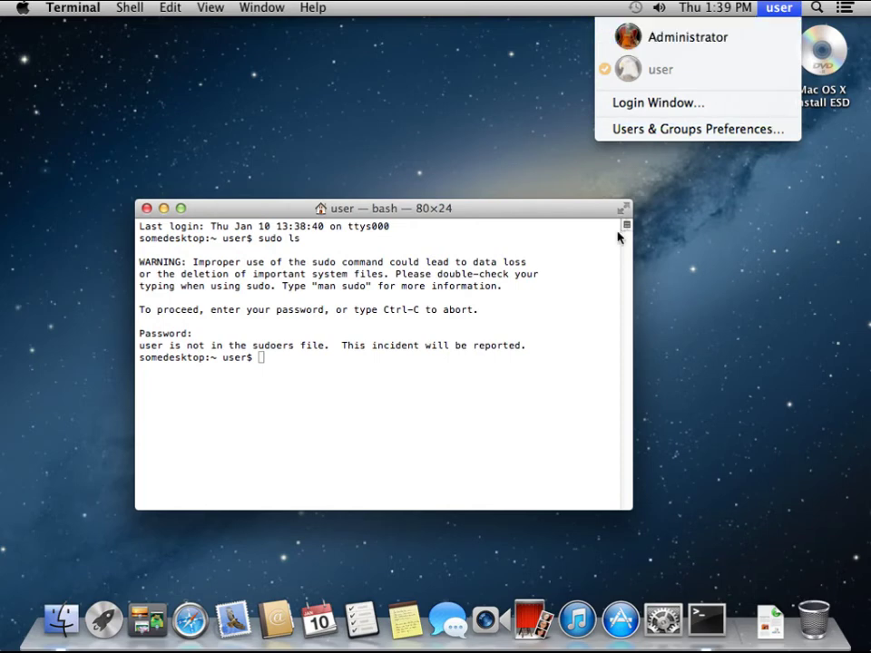
{"action": "left_click", "coordinate": [591, 253]}
Run 'login administrator', then rerun 'sudo ls' to list the home folder
{"action": "type", "text": "login administ"}
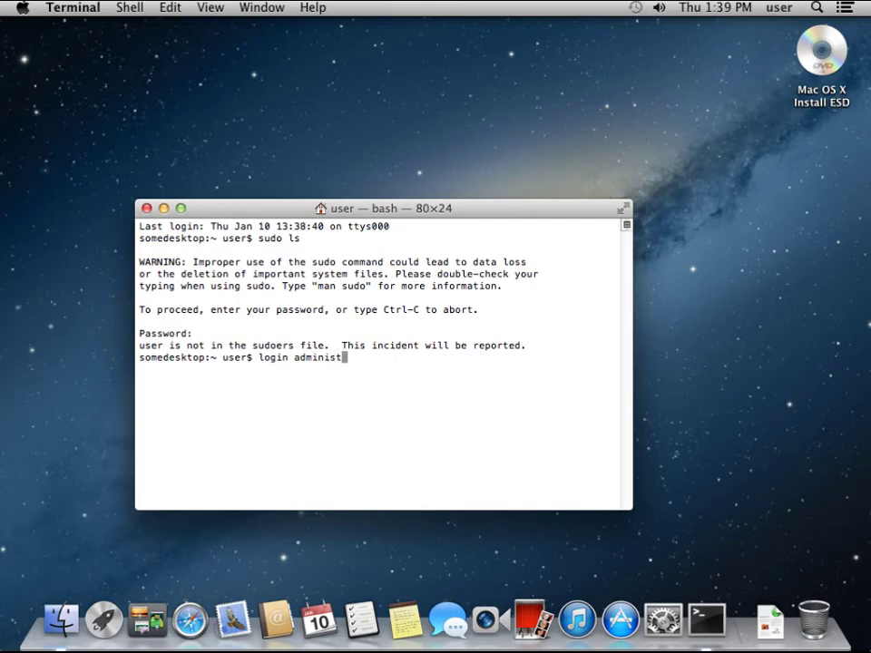
{"action": "type", "text": "a"}
{"action": "key", "text": "BackSpace"}
{"action": "type", "text": "rator"}
{"action": "key", "text": "Return"}
{"action": "key", "text": "Return"}
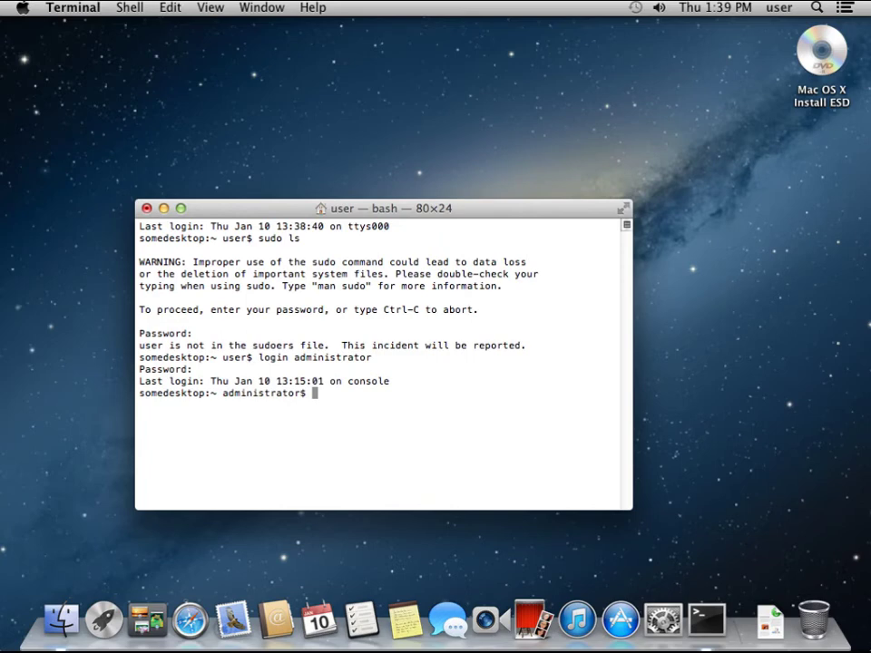
{"action": "type", "text": "sudo l"}
{"action": "type", "text": "s"}
{"action": "key", "text": "Return"}
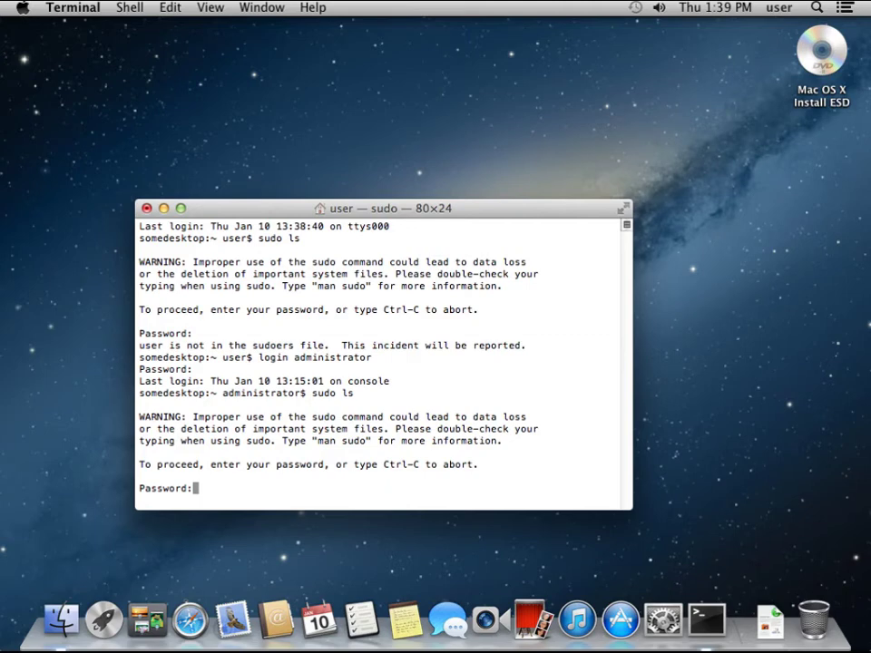
{"action": "key", "text": "Return"}
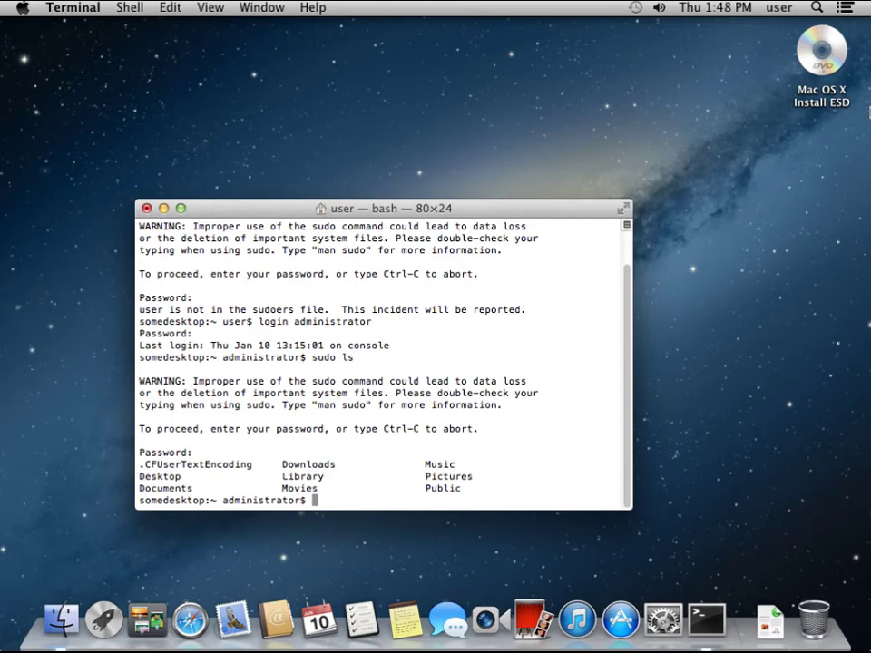
Open Safari's General preferences and leave Safari 6.0.2 as the default web browser
{"action": "left_click", "coordinate": [188, 623]}
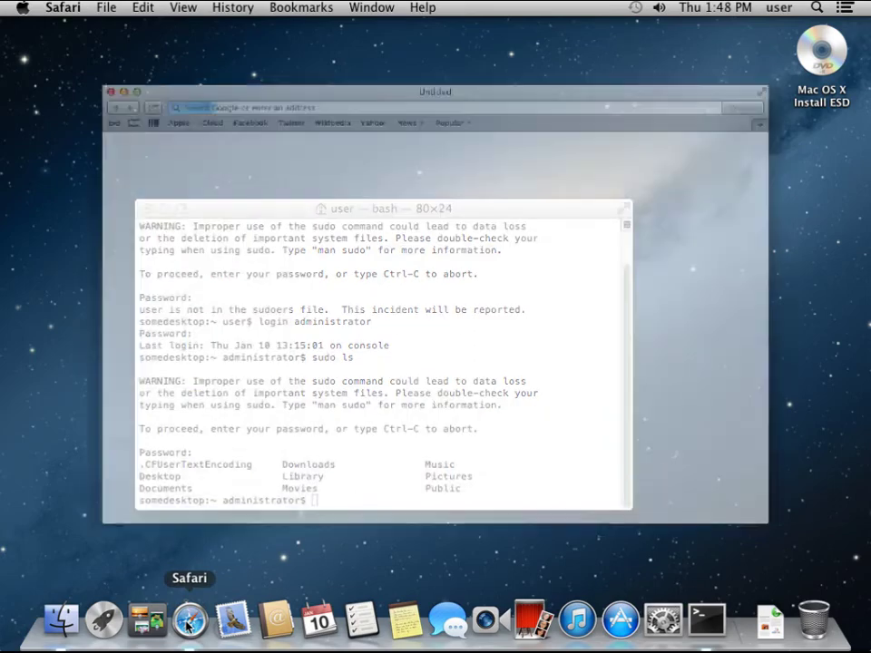
{"action": "left_click", "coordinate": [66, 8]}
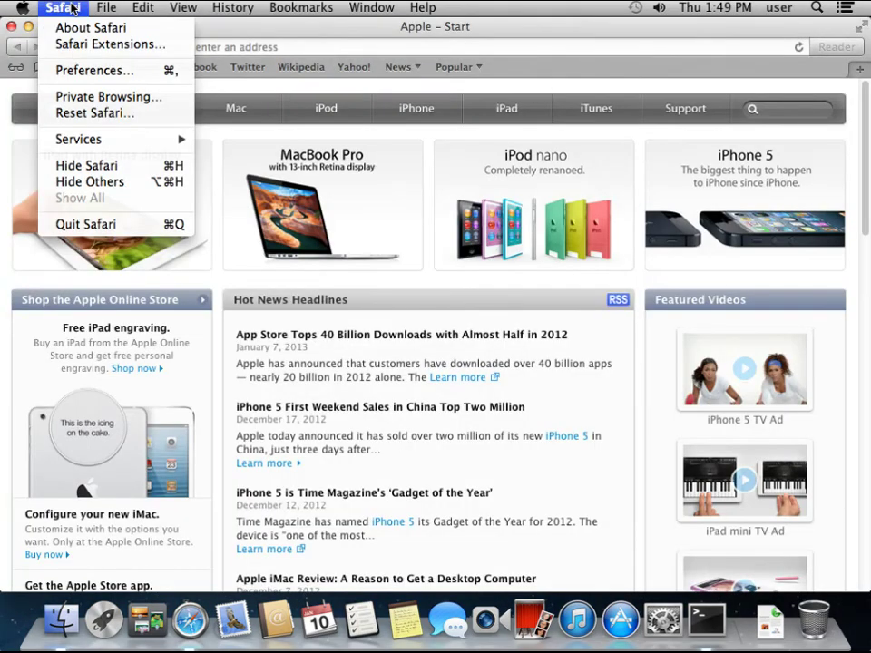
{"action": "left_click", "coordinate": [75, 72]}
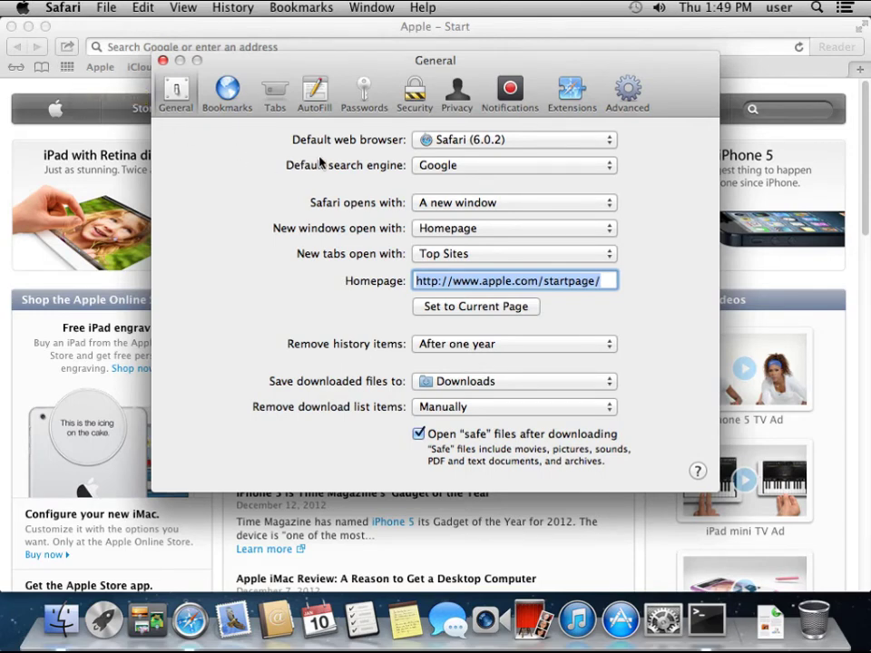
{"action": "left_click", "coordinate": [495, 140]}
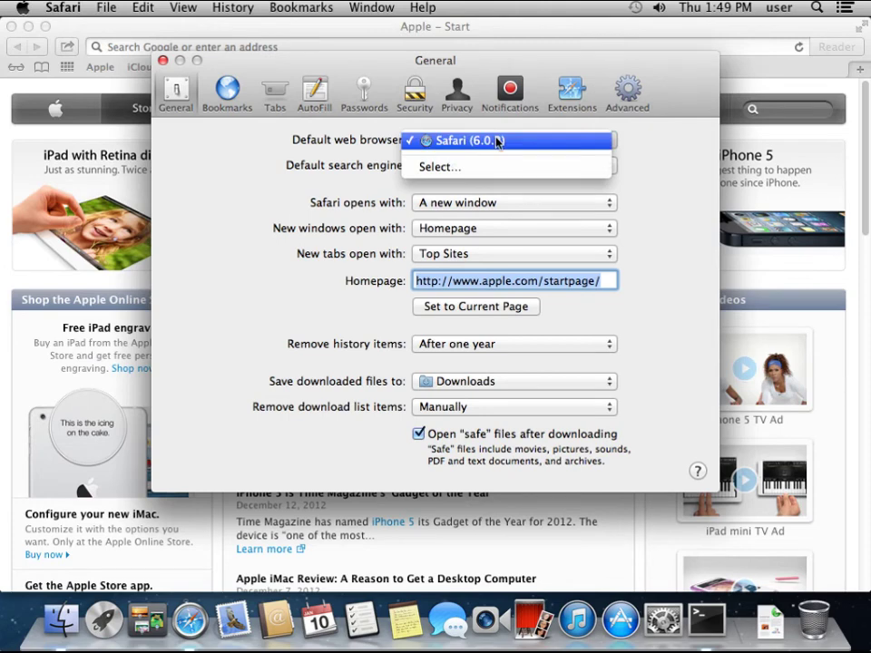
{"action": "left_click", "coordinate": [358, 153]}
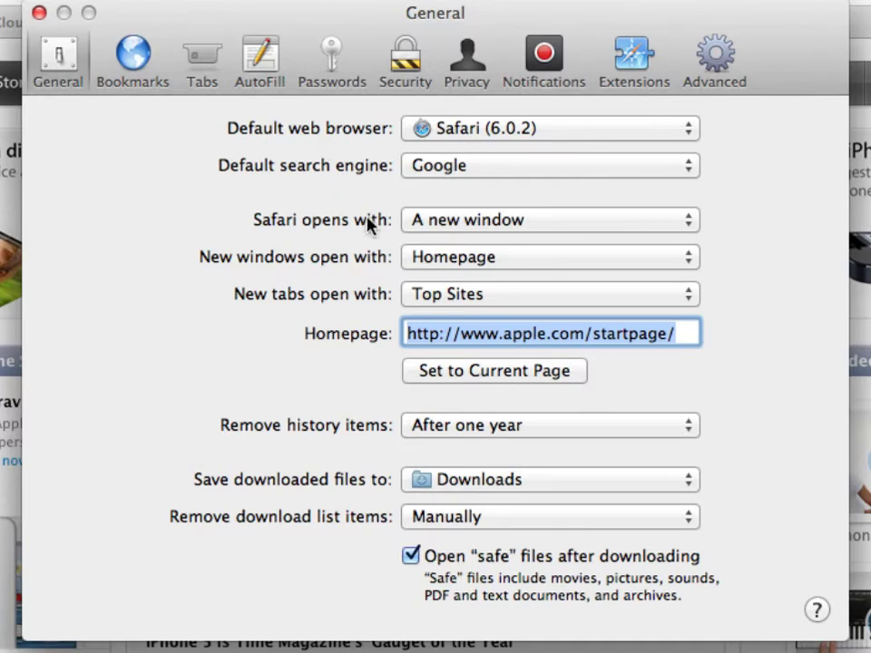
Remove history after one day, clear downloads when Safari quits, and disable opening safe files
{"action": "left_click", "coordinate": [488, 427]}
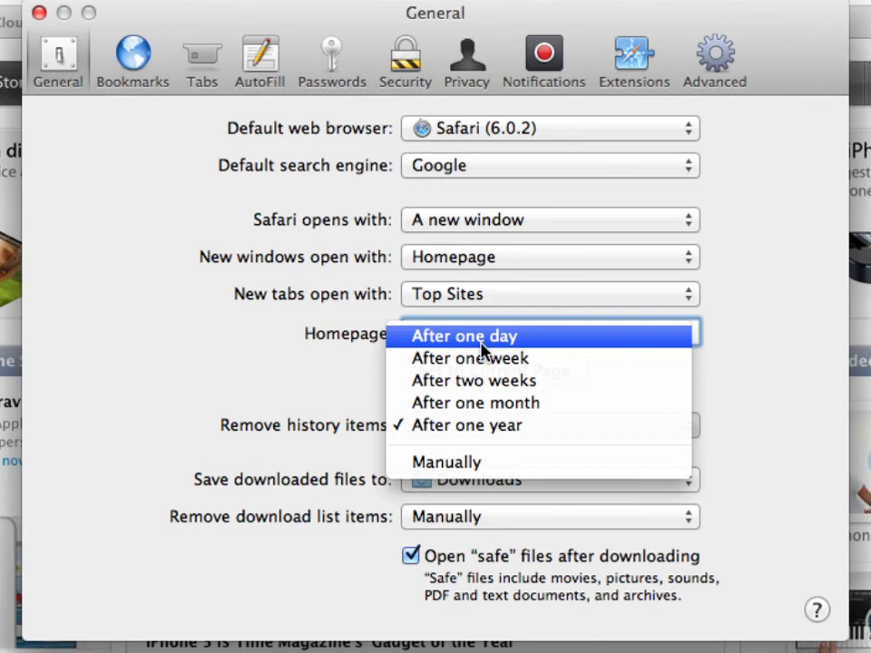
{"action": "left_click", "coordinate": [483, 342]}
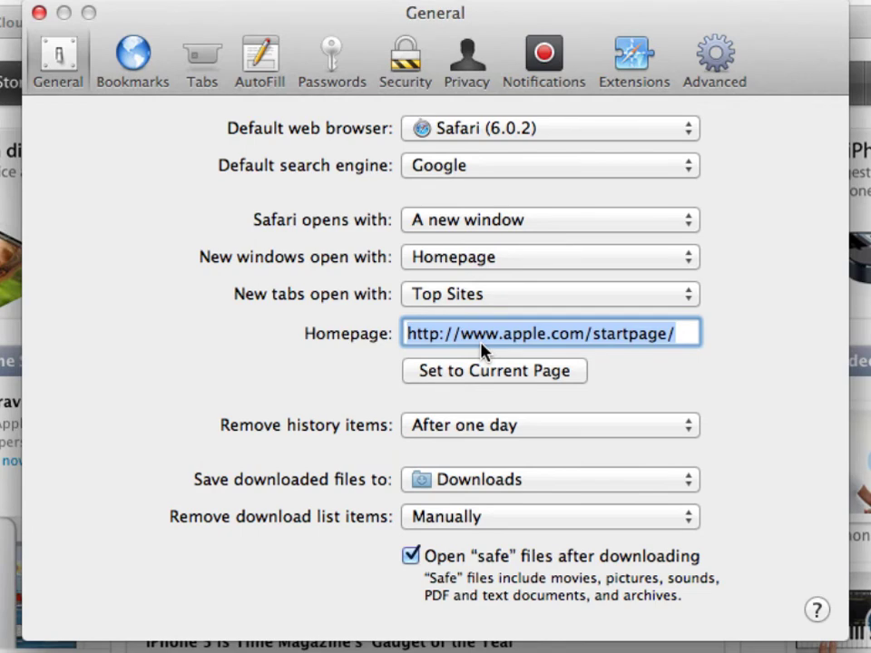
{"action": "left_click", "coordinate": [484, 518]}
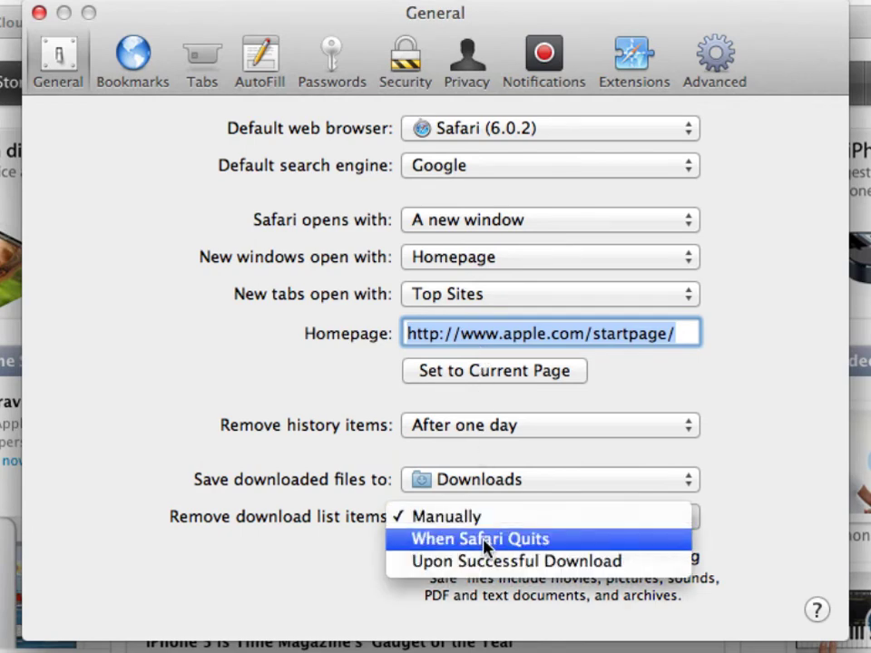
{"action": "left_click", "coordinate": [484, 544]}
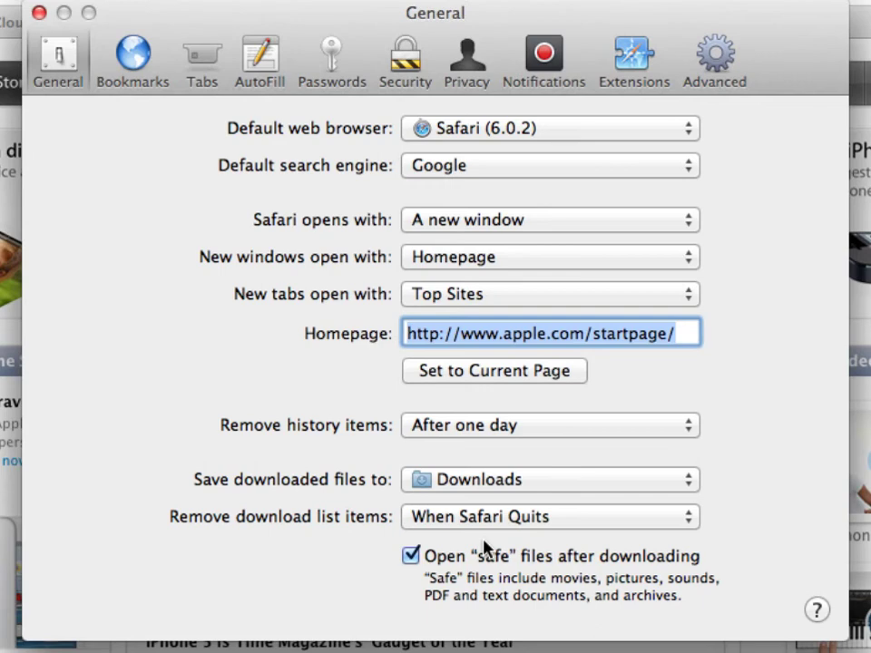
{"action": "left_click", "coordinate": [410, 557]}
Turn off AutoFill from the Contacts card and saved user names and passwords, then review saved passwords
{"action": "left_click", "coordinate": [263, 56]}
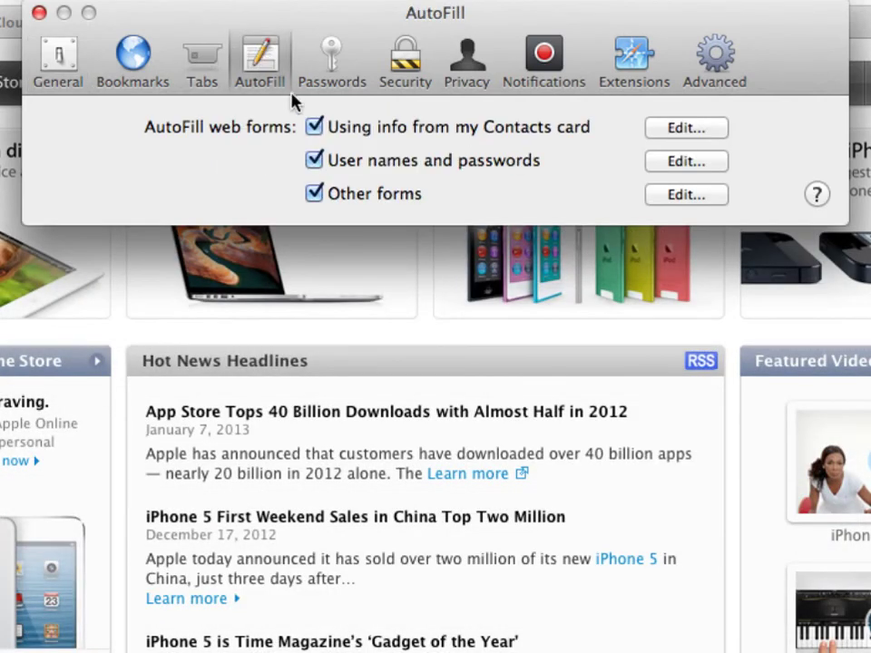
{"action": "left_click", "coordinate": [315, 126]}
{"action": "left_click", "coordinate": [315, 161]}
{"action": "left_click", "coordinate": [328, 62]}
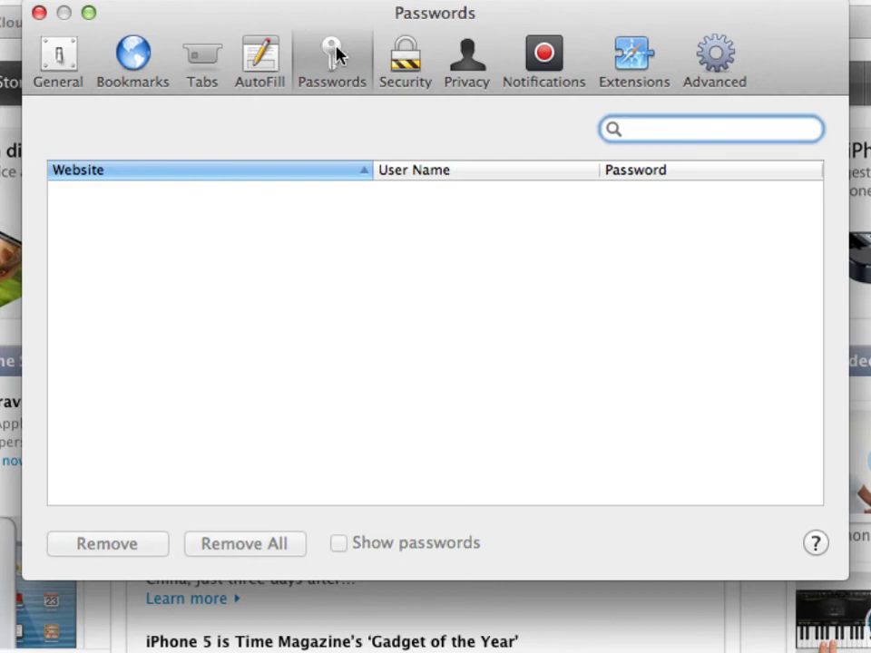
{"action": "left_click", "coordinate": [398, 60]}
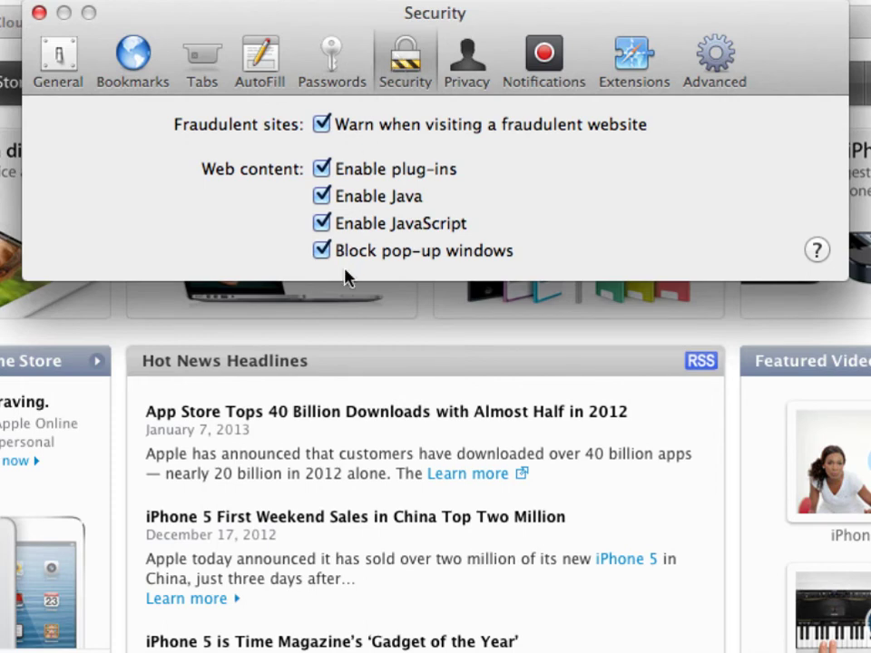
Turn off Enable Java in Safari's Security preferences
{"action": "left_click", "coordinate": [322, 198]}
Review Safari's Privacy cookie and tracking options, then view the Notifications website list
{"action": "left_click", "coordinate": [460, 71]}
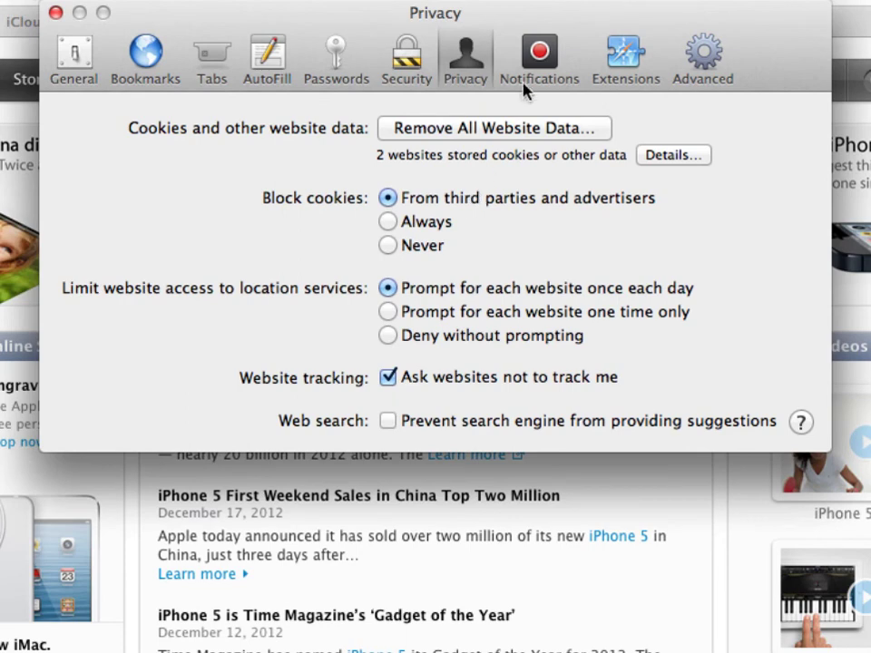
{"action": "left_click", "coordinate": [531, 61]}
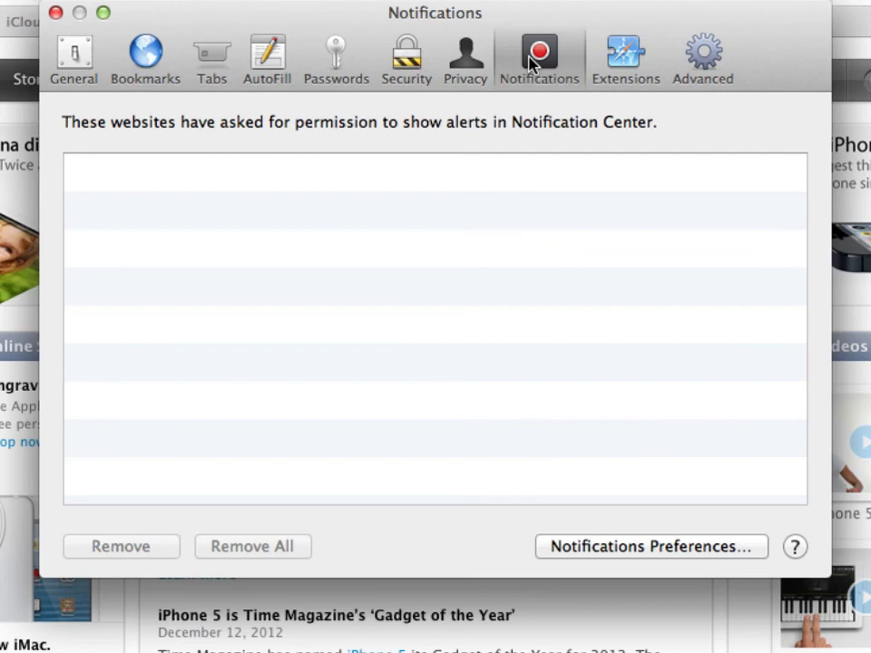
Switch Safari Preferences to the Extensions pane
{"action": "left_click", "coordinate": [625, 58]}
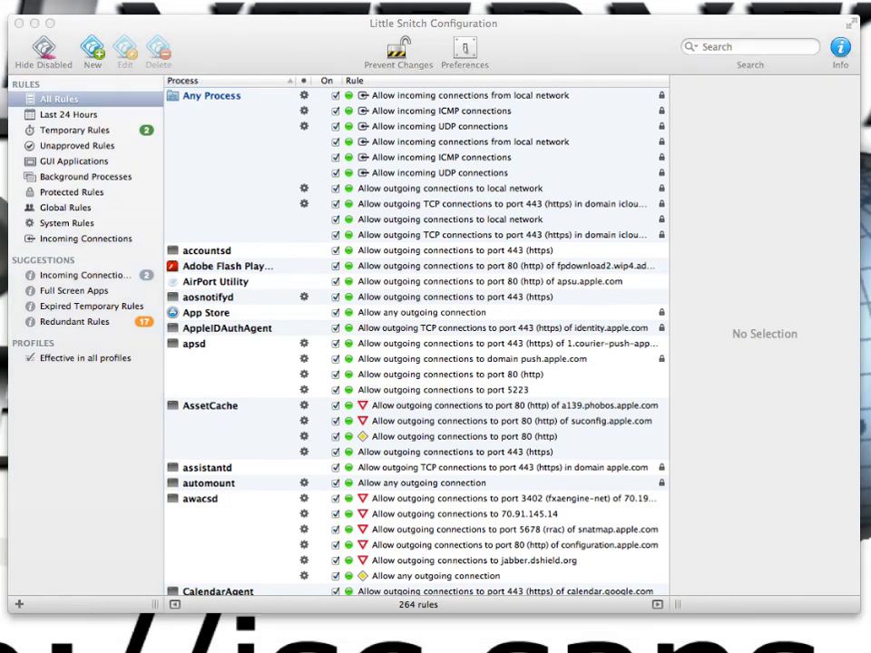
Drag the Little Snitch Network Monitor window to the centre of the screen
{"action": "left_click_drag", "start_coordinate": [39, 214], "coordinate": [347, 201]}
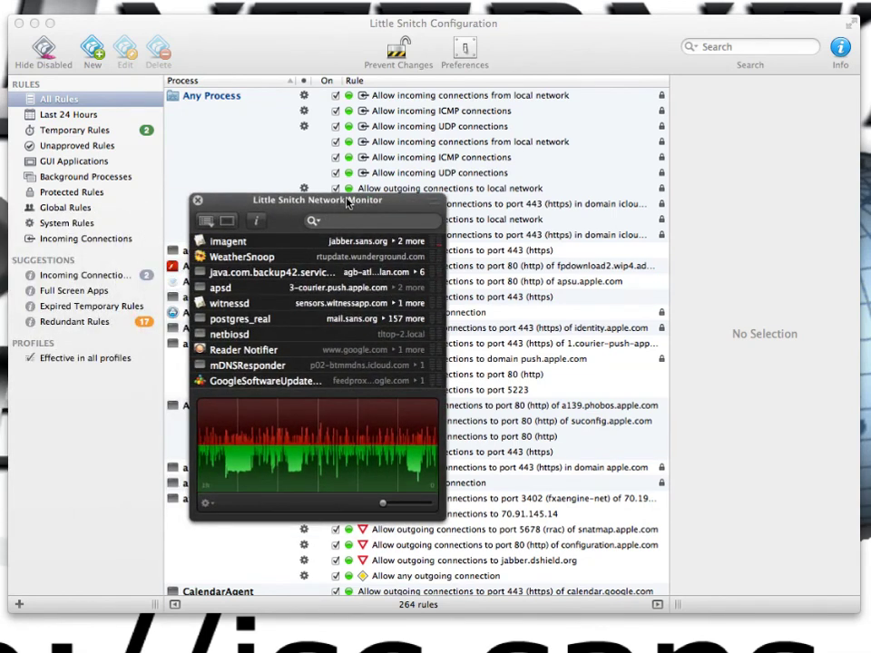